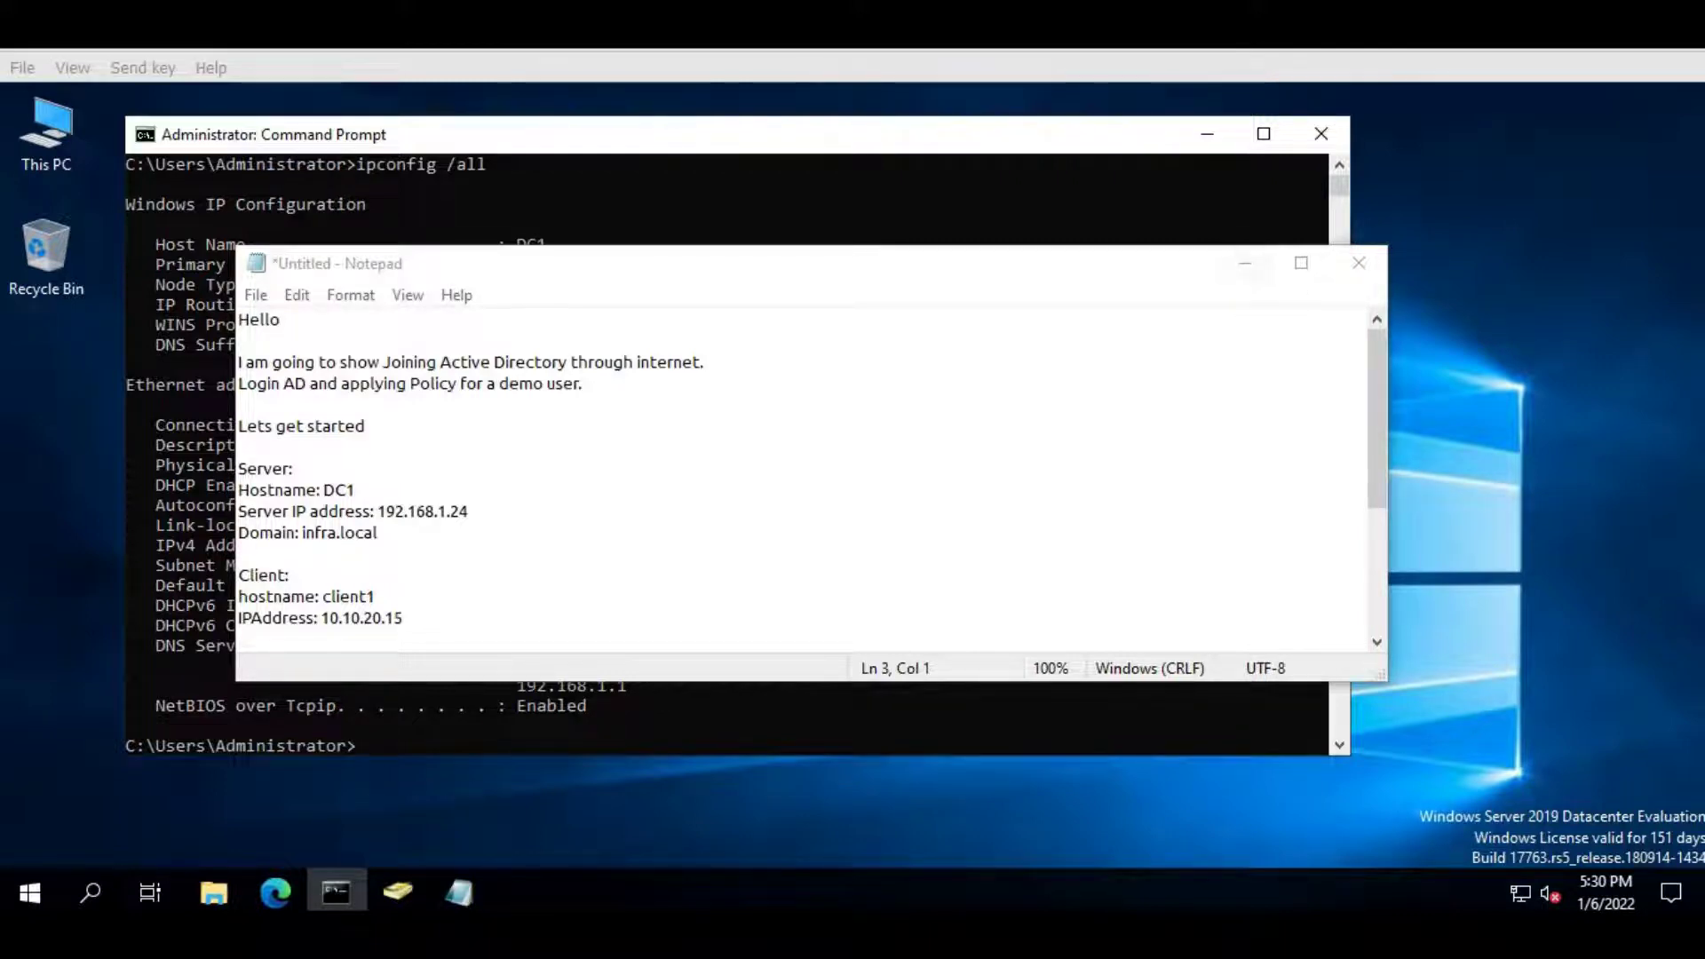
- Select the client IP 10.10.20.15 in the Notepad notes, then minimize Notepad
{"action": "left_click", "coordinate": [357, 617]}
{"action": "double_click", "coordinate": [357, 617]}
{"action": "right_click", "coordinate": [360, 616]}
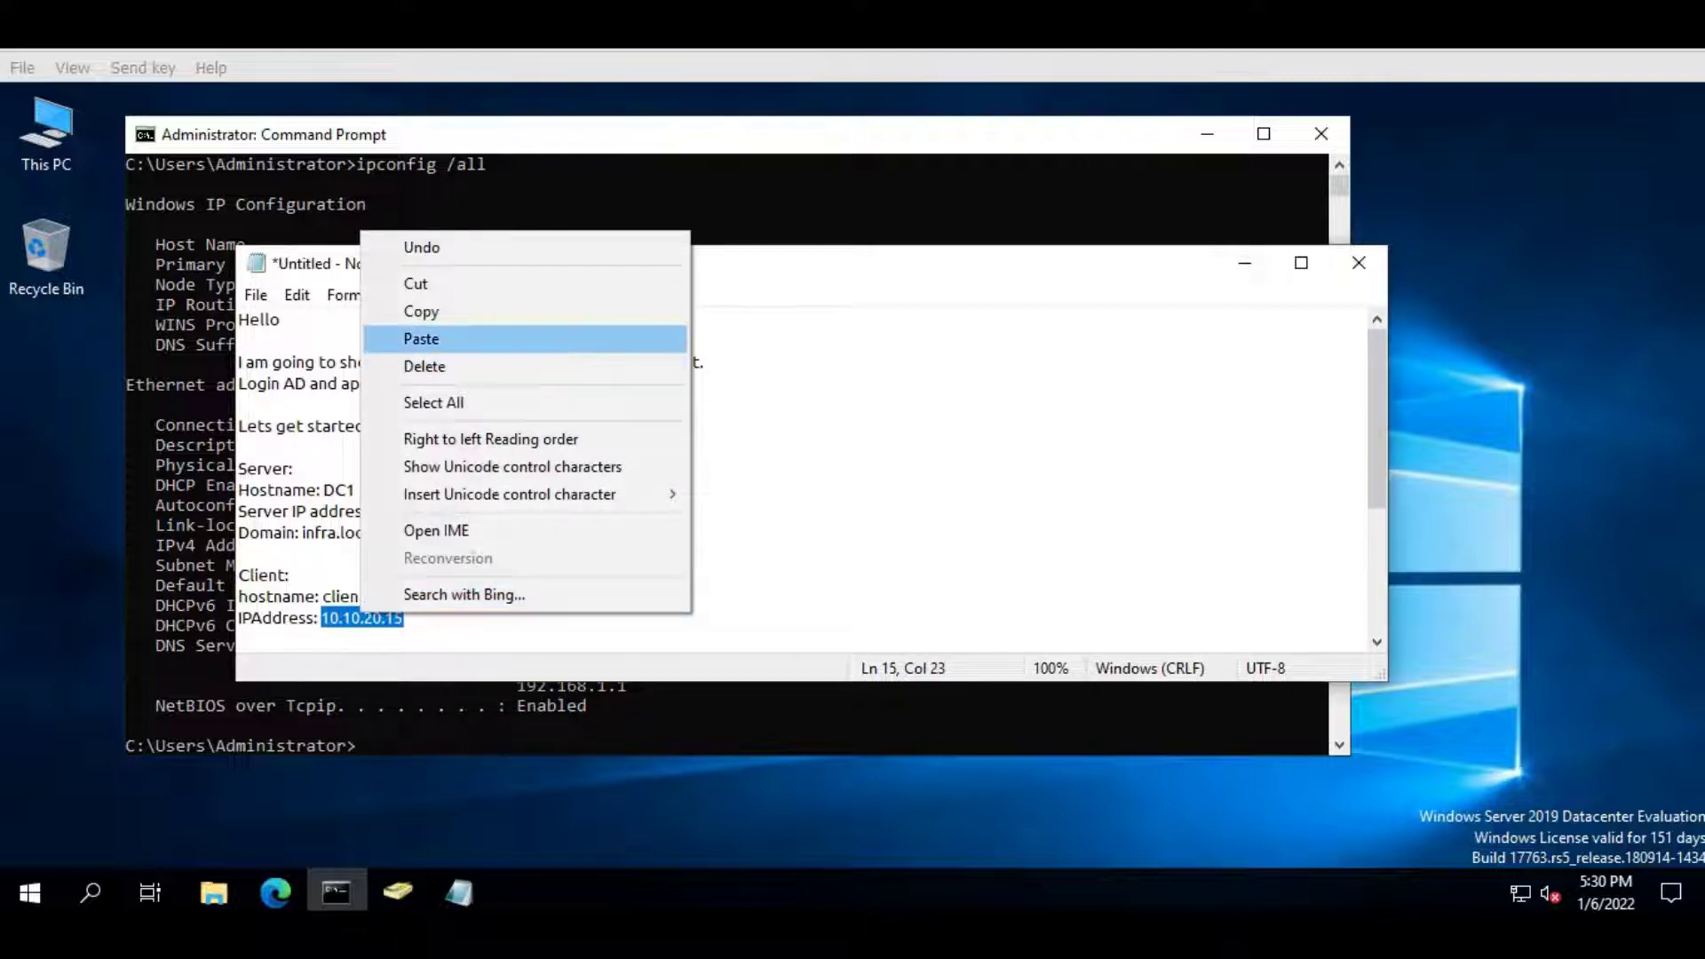
{"action": "key", "text": "Escape"}
{"action": "left_click", "coordinate": [1244, 263]}
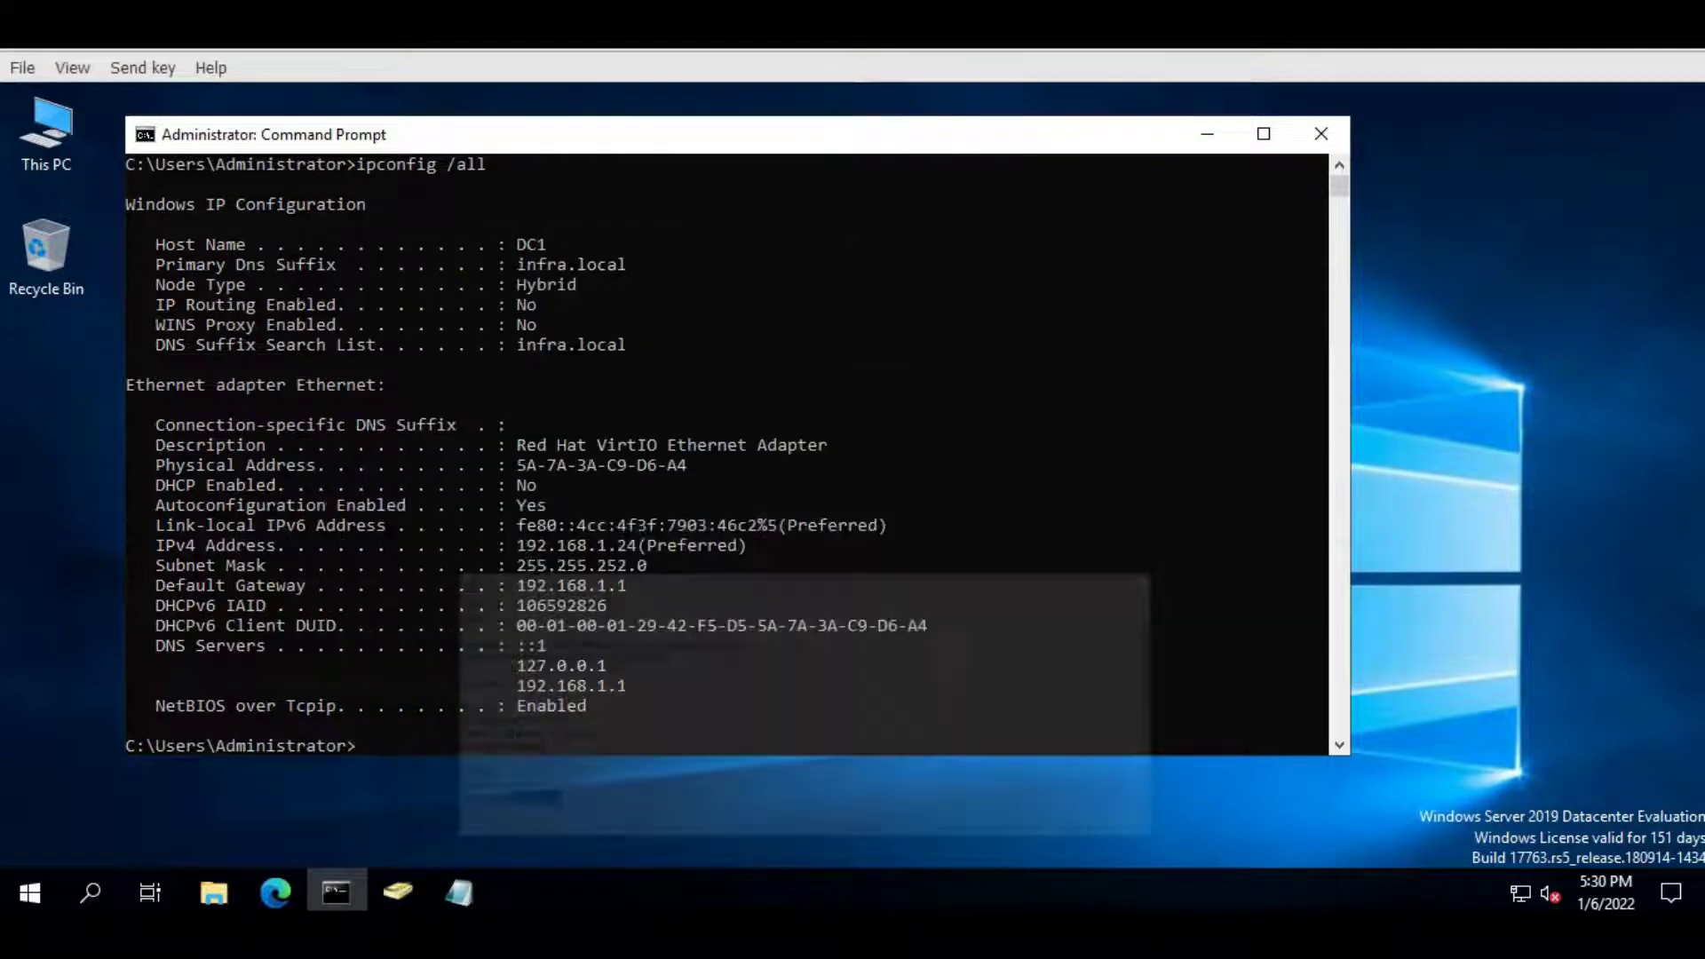
- Ping 10.10.20.15 from the server console, stop it, and switch to the client1 VM
{"action": "left_click", "coordinate": [743, 364]}
{"action": "key", "text": "Escape"}
{"action": "type", "text": "ping "}
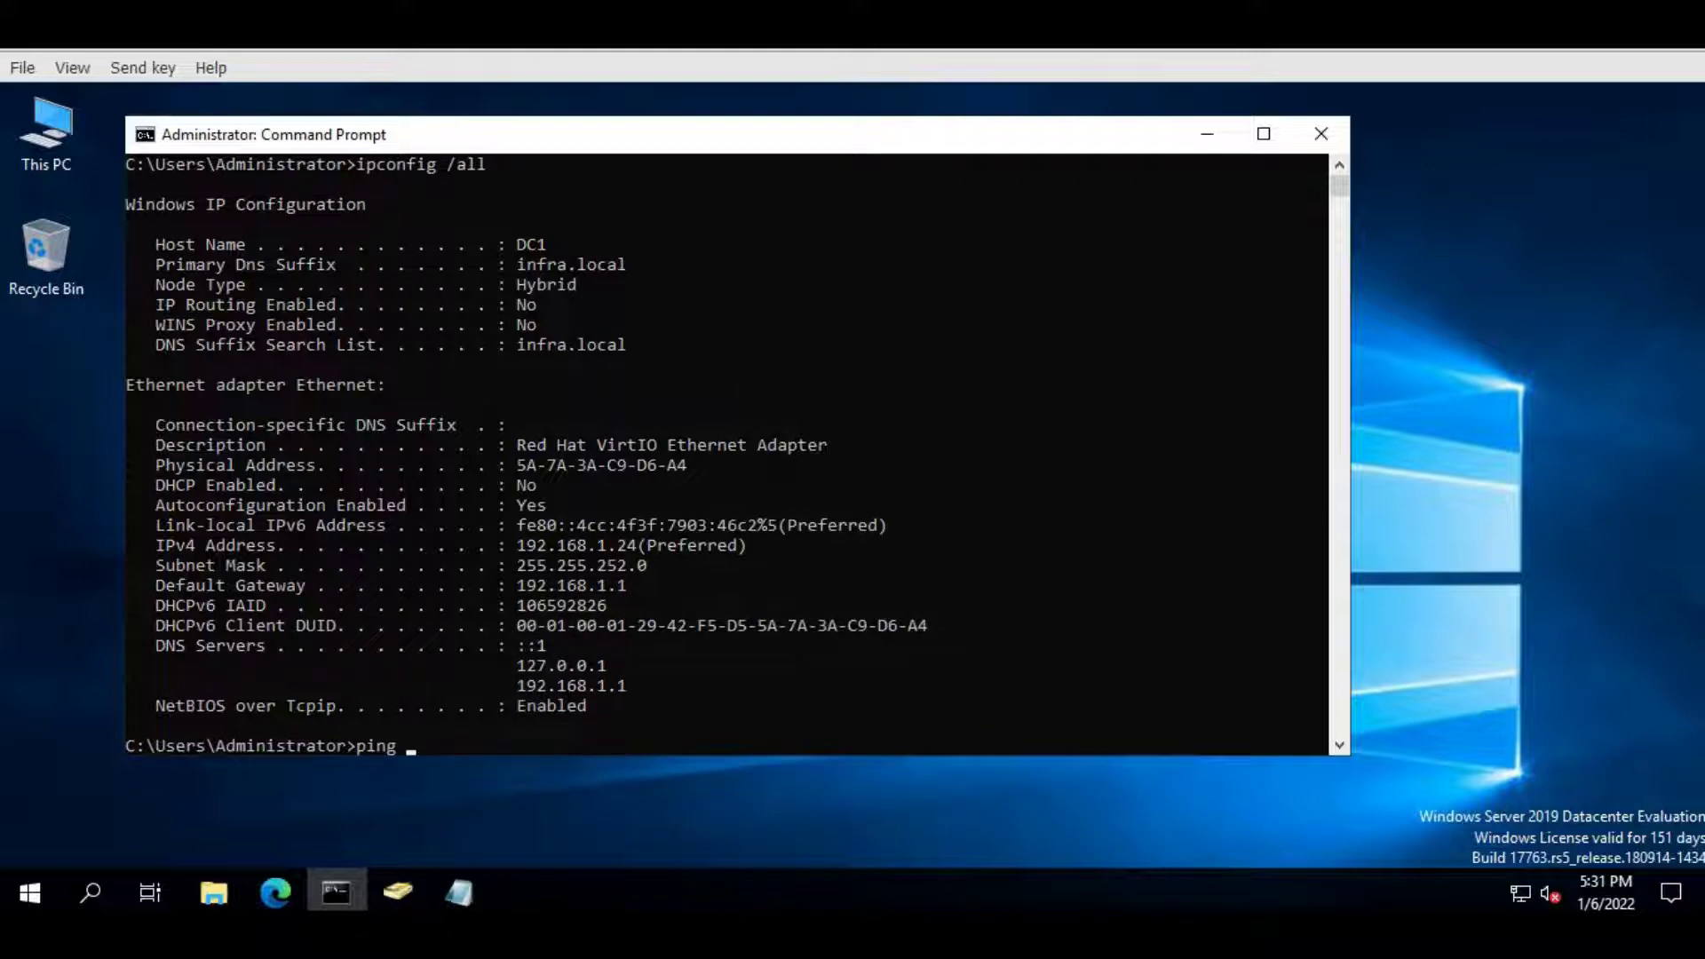
{"action": "type", "text": "10.10.20.15"}
{"action": "key", "text": "Return"}
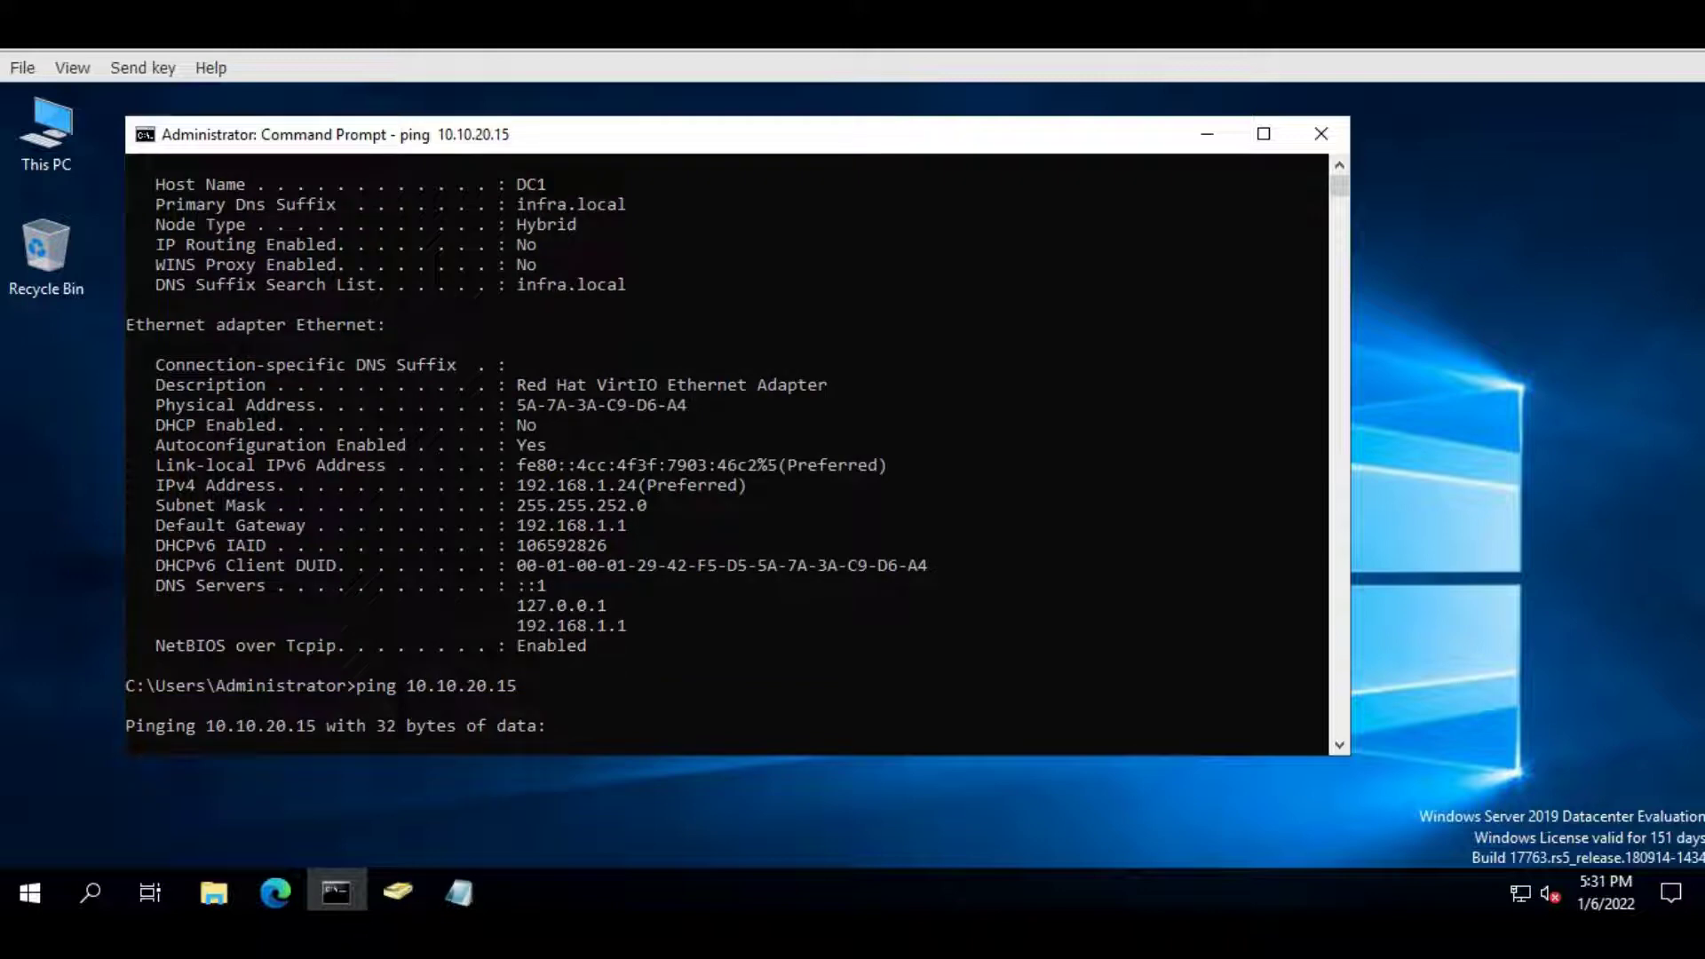
{"action": "key", "text": "ctrl+c"}
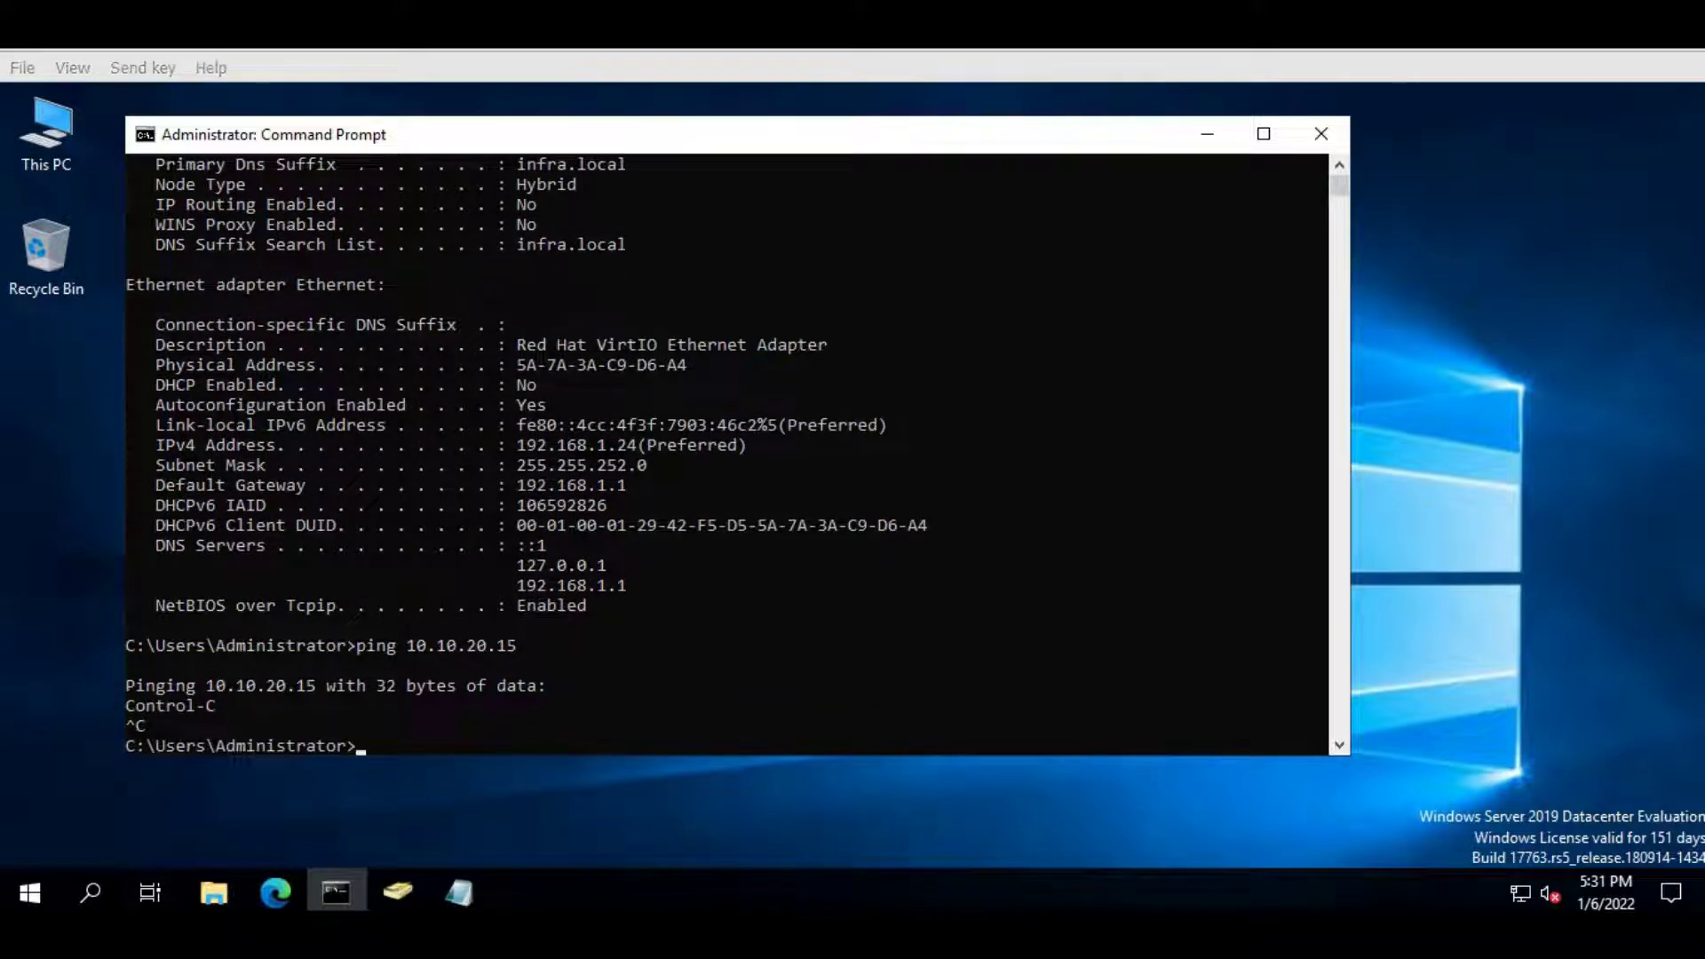
{"action": "left_click", "coordinate": [782, 826]}
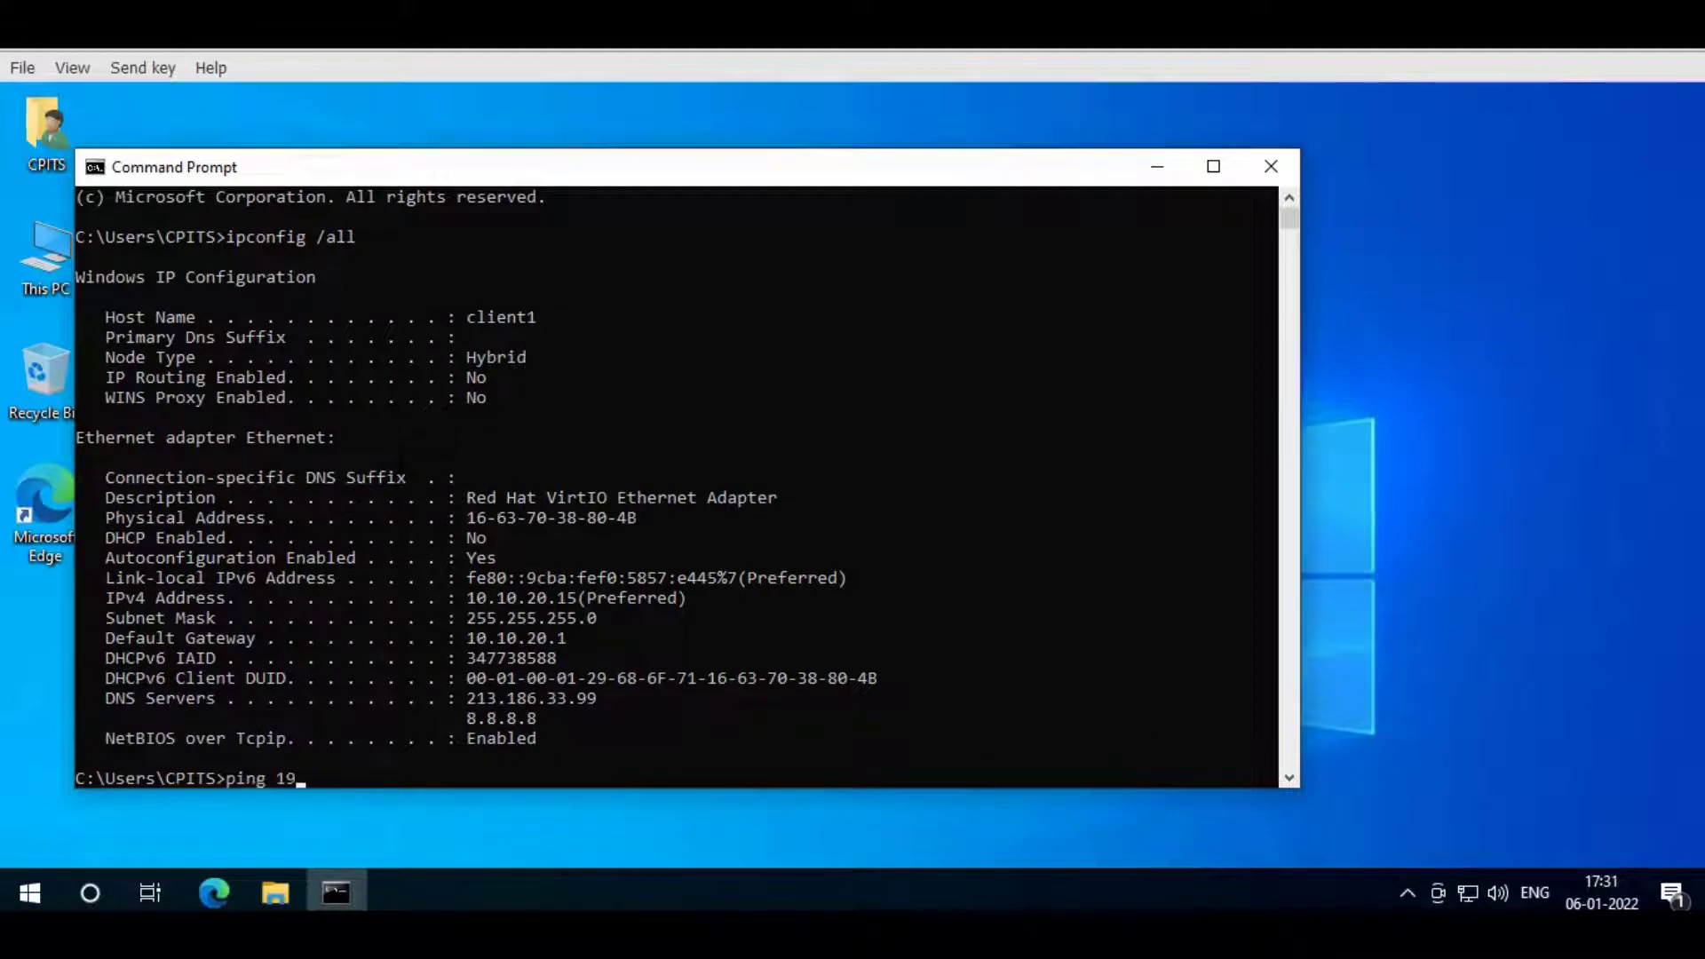
- Ping the server 192.168.1.24 from client1, which fails with 100% packet loss
{"action": "type", "text": "ping 192.168.1.24"}
{"action": "key", "text": "Return"}
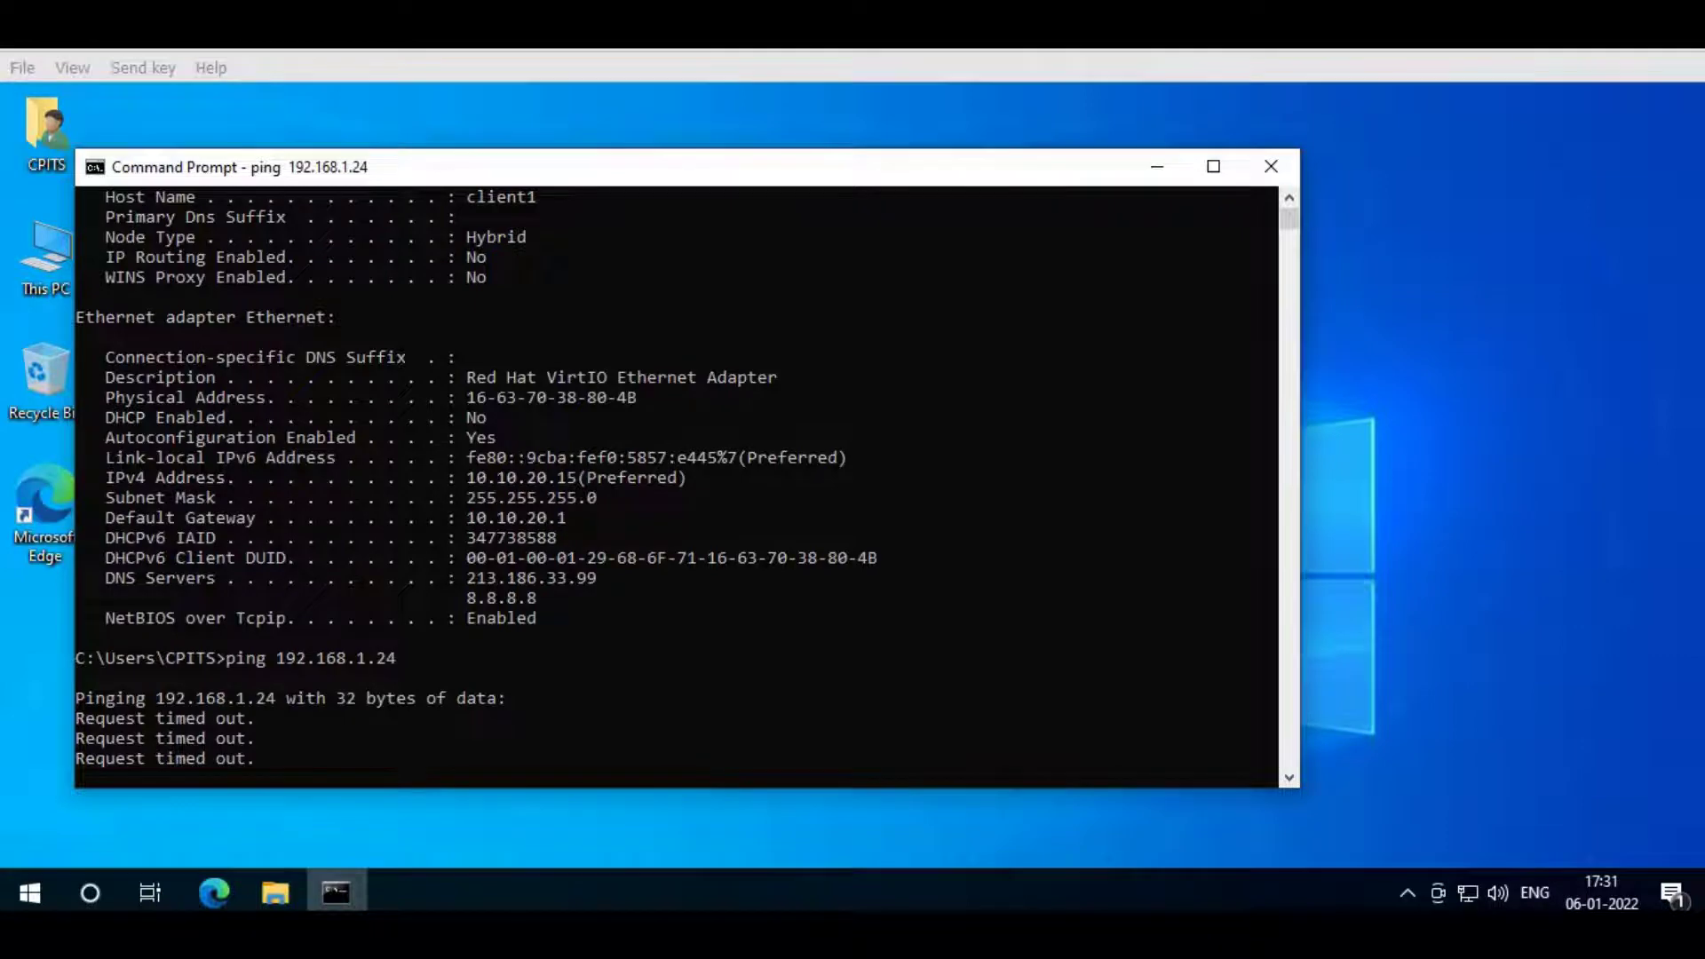
{"action": "left_click_drag", "start_coordinate": [622, 167], "coordinate": [657, 143]}
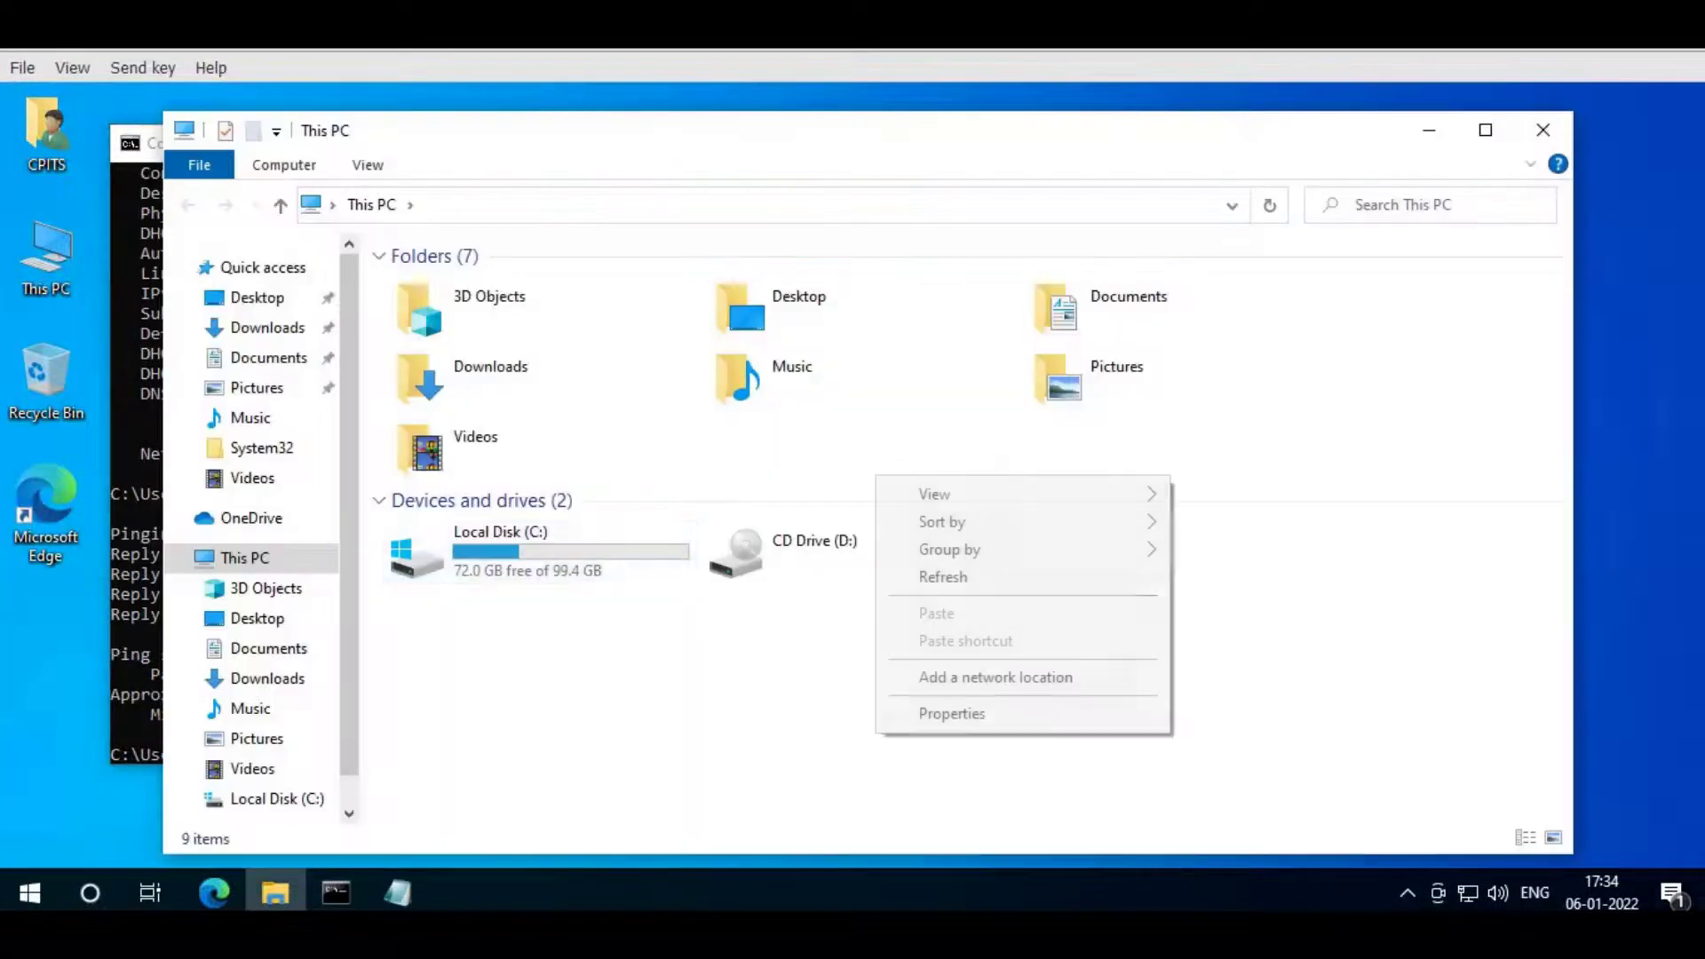
{"action": "left_click", "coordinate": [933, 712]}
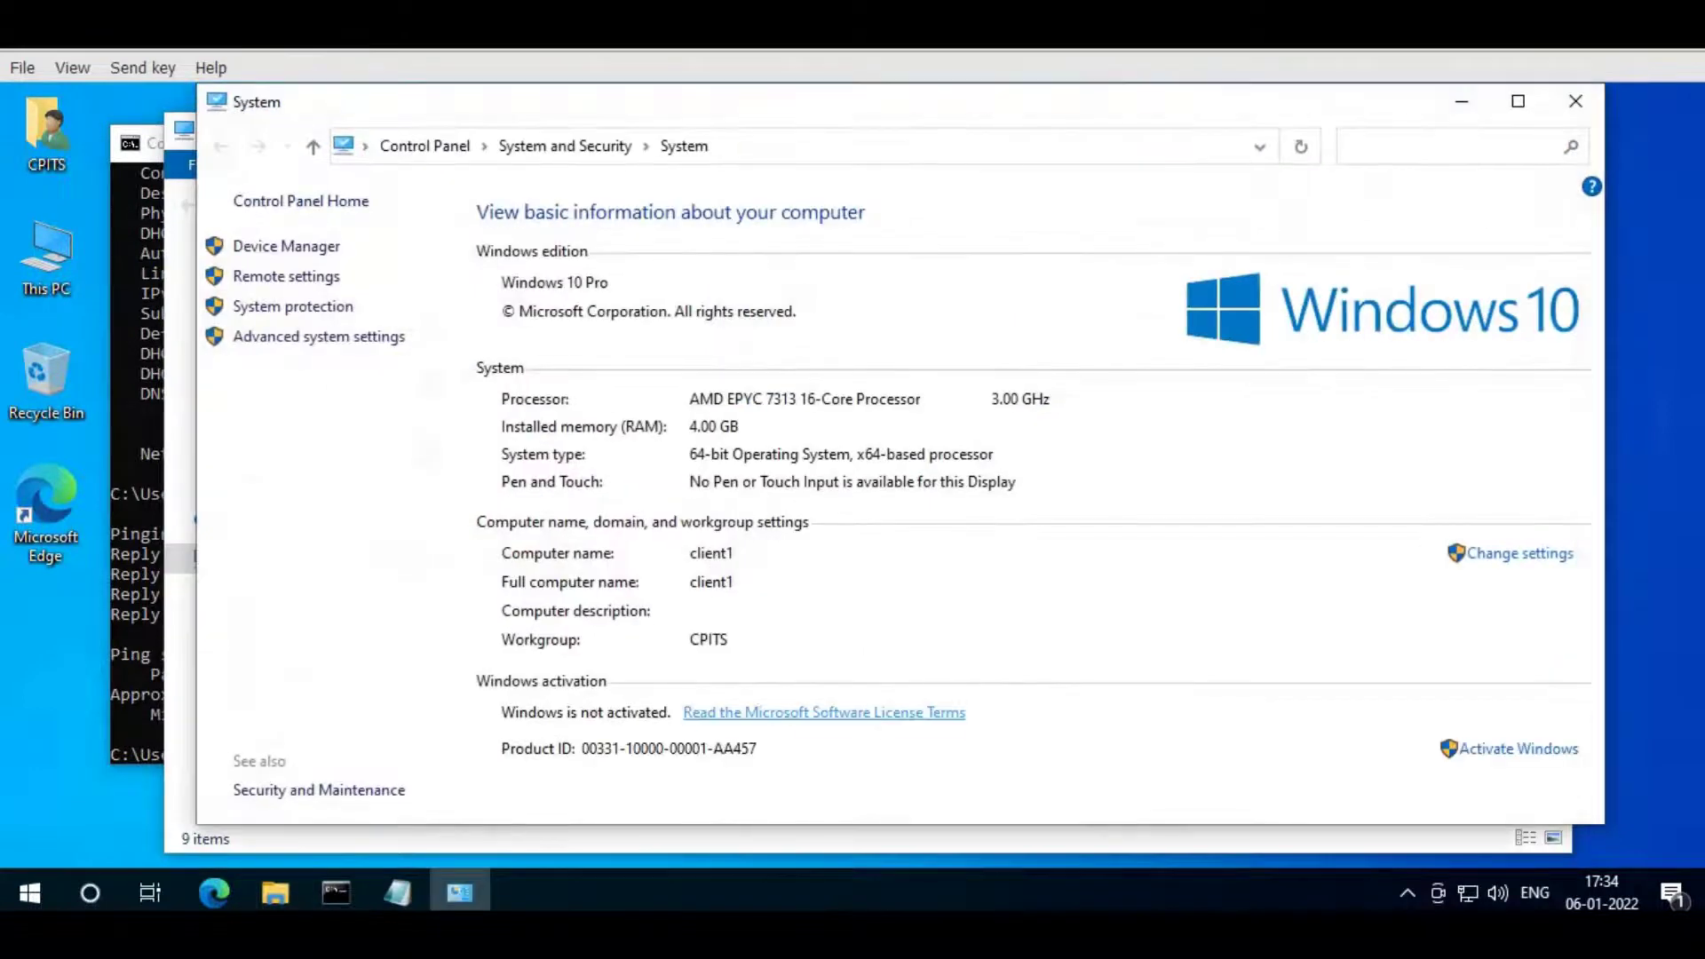
- In the computer name settings, choose Domain membership and enter infra.local
{"action": "left_click", "coordinate": [1520, 552]}
{"action": "left_click", "coordinate": [462, 484]}
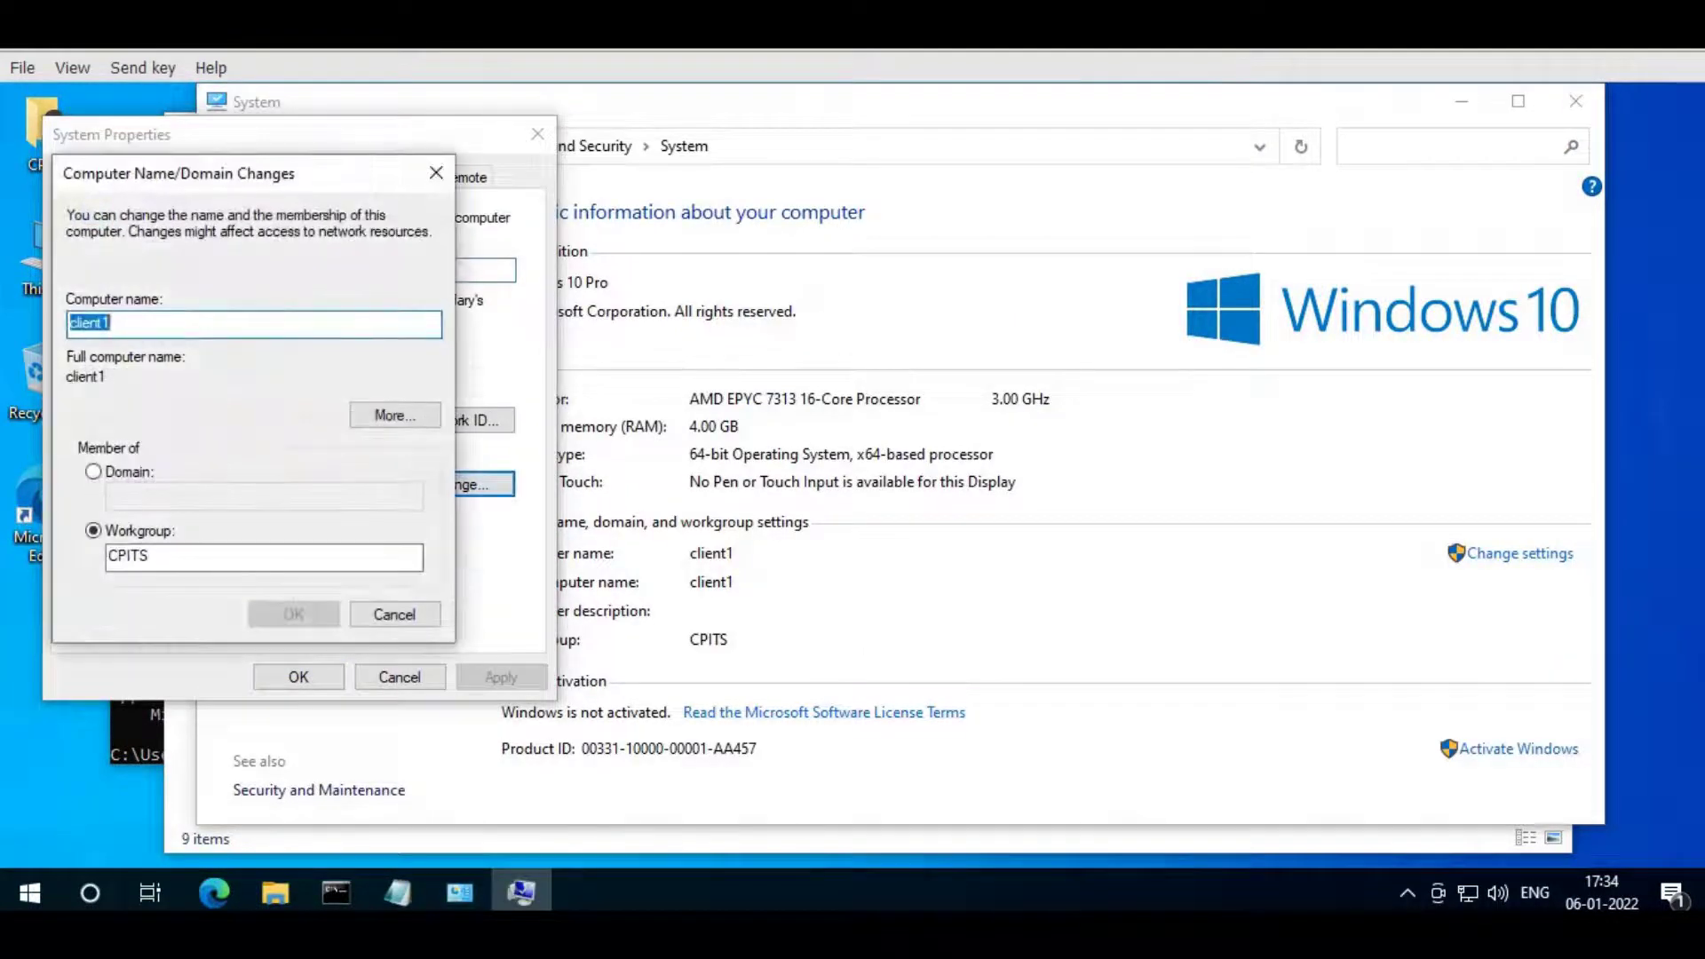
{"action": "left_click", "coordinate": [94, 471]}
{"action": "type", "text": "infra.local"}
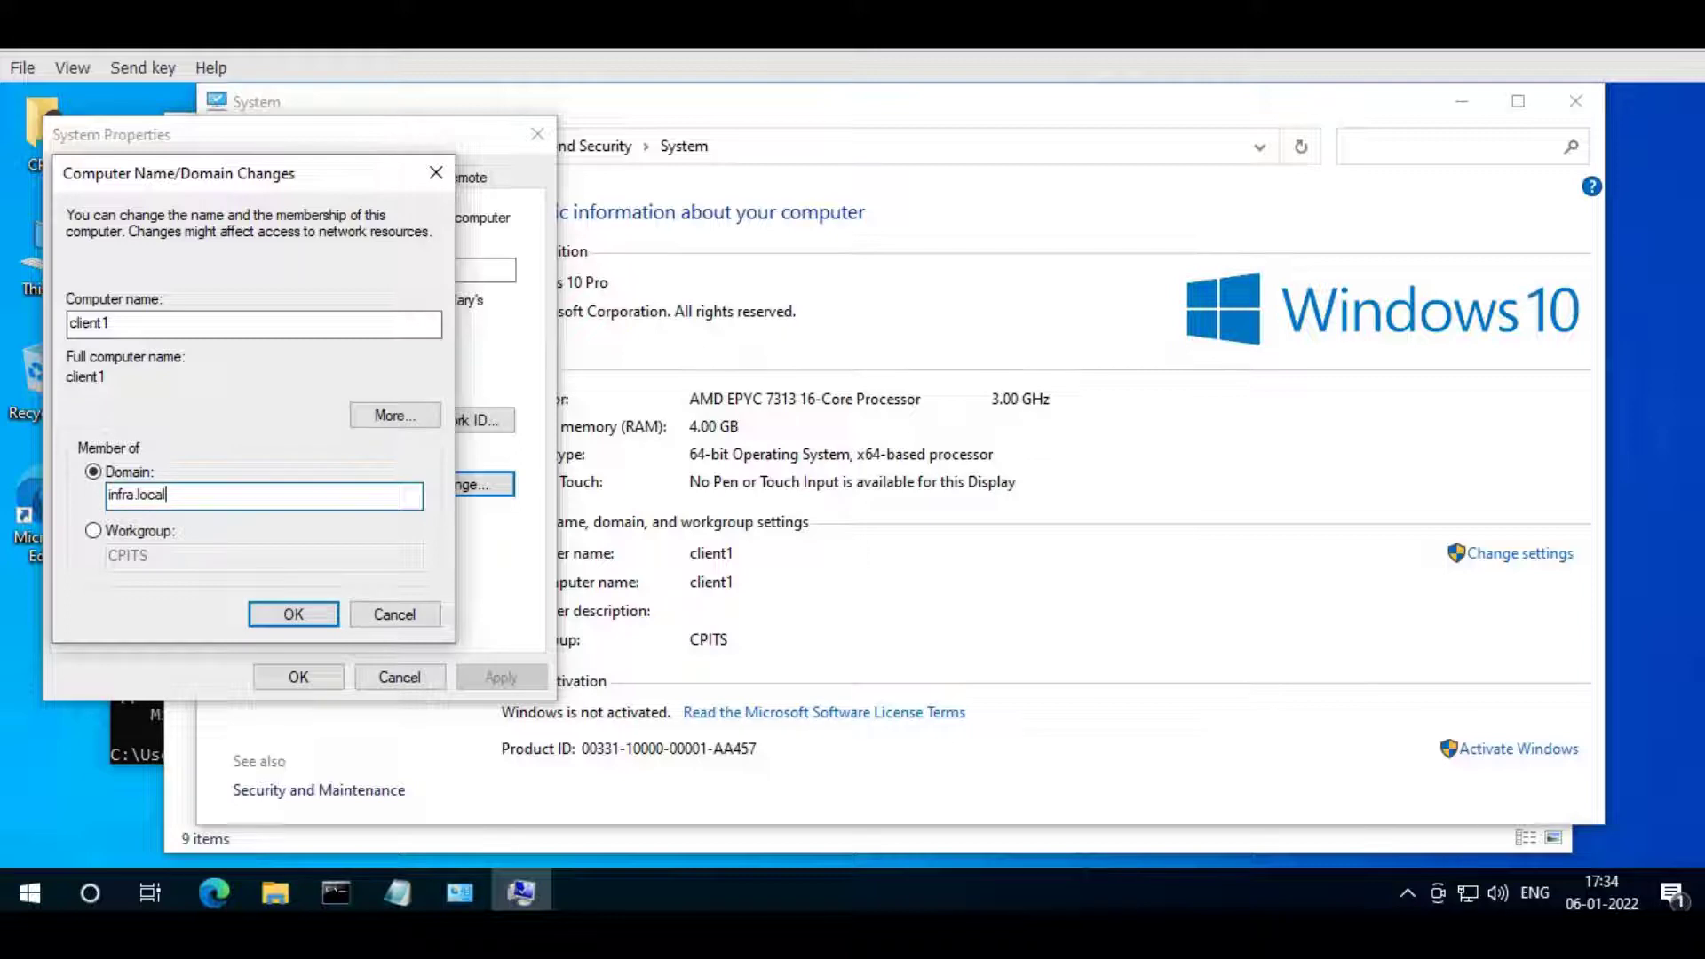
{"action": "key", "text": "Return"}
- Authenticate with the domain admin credentials, acknowledge the welcome, and accept the restart
{"action": "type", "text": "cpadmin"}
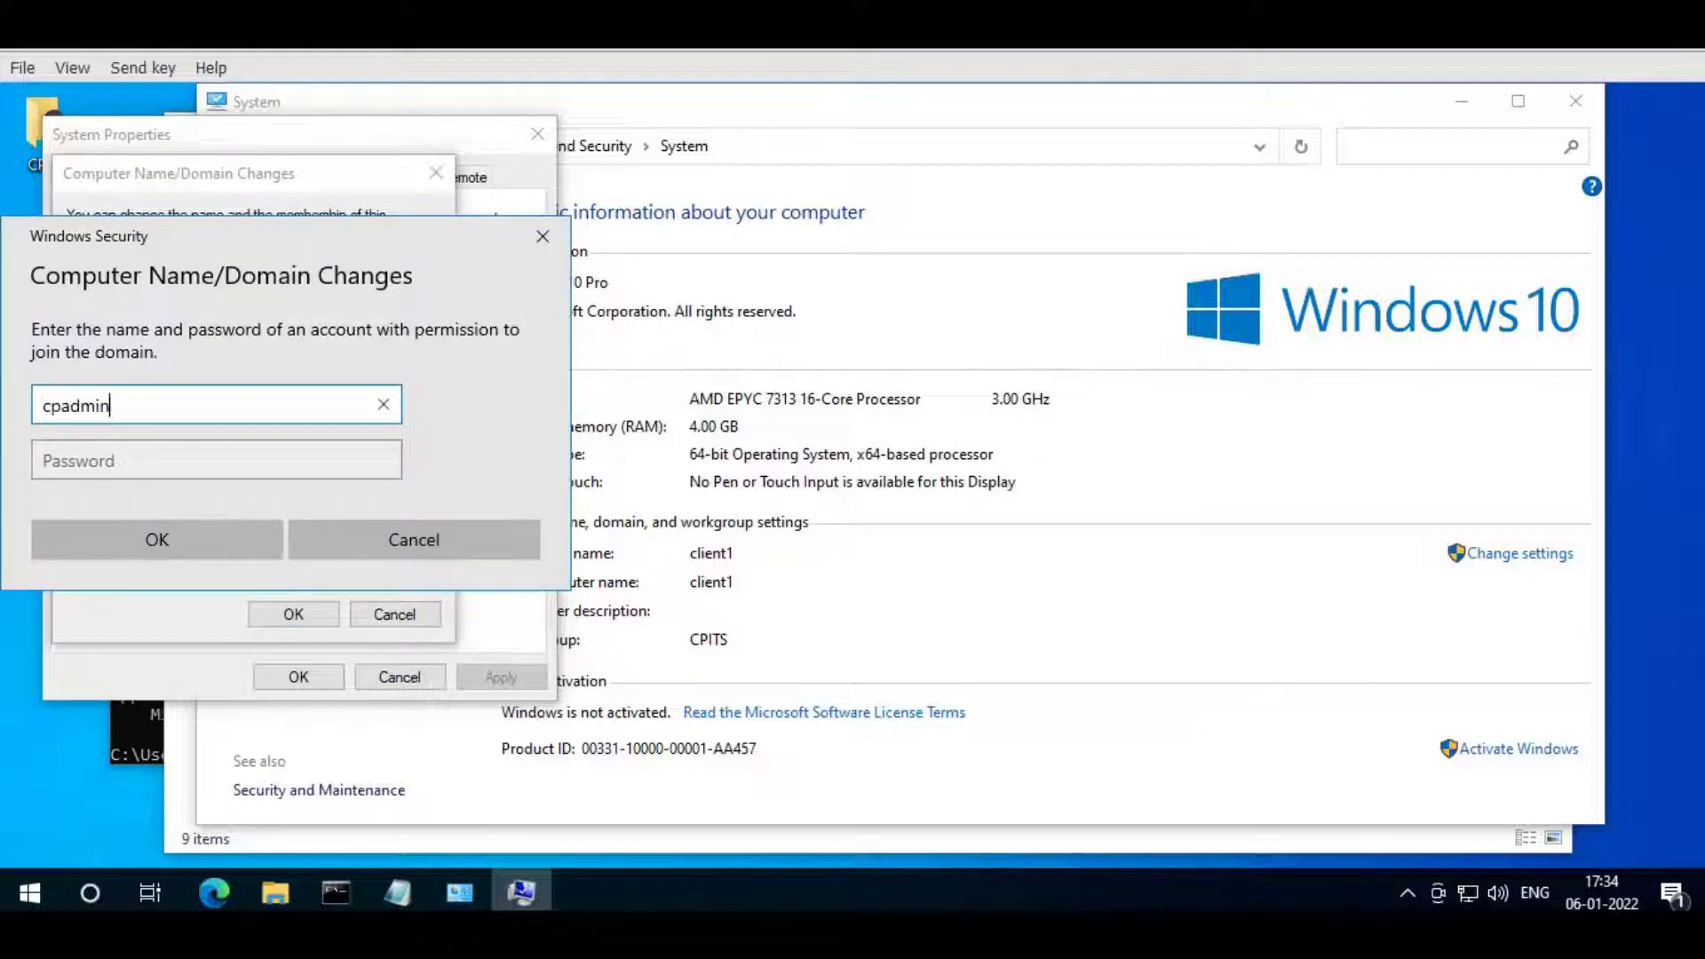
{"action": "key", "text": "Tab"}
{"action": "type", "text": "••••••••••"}
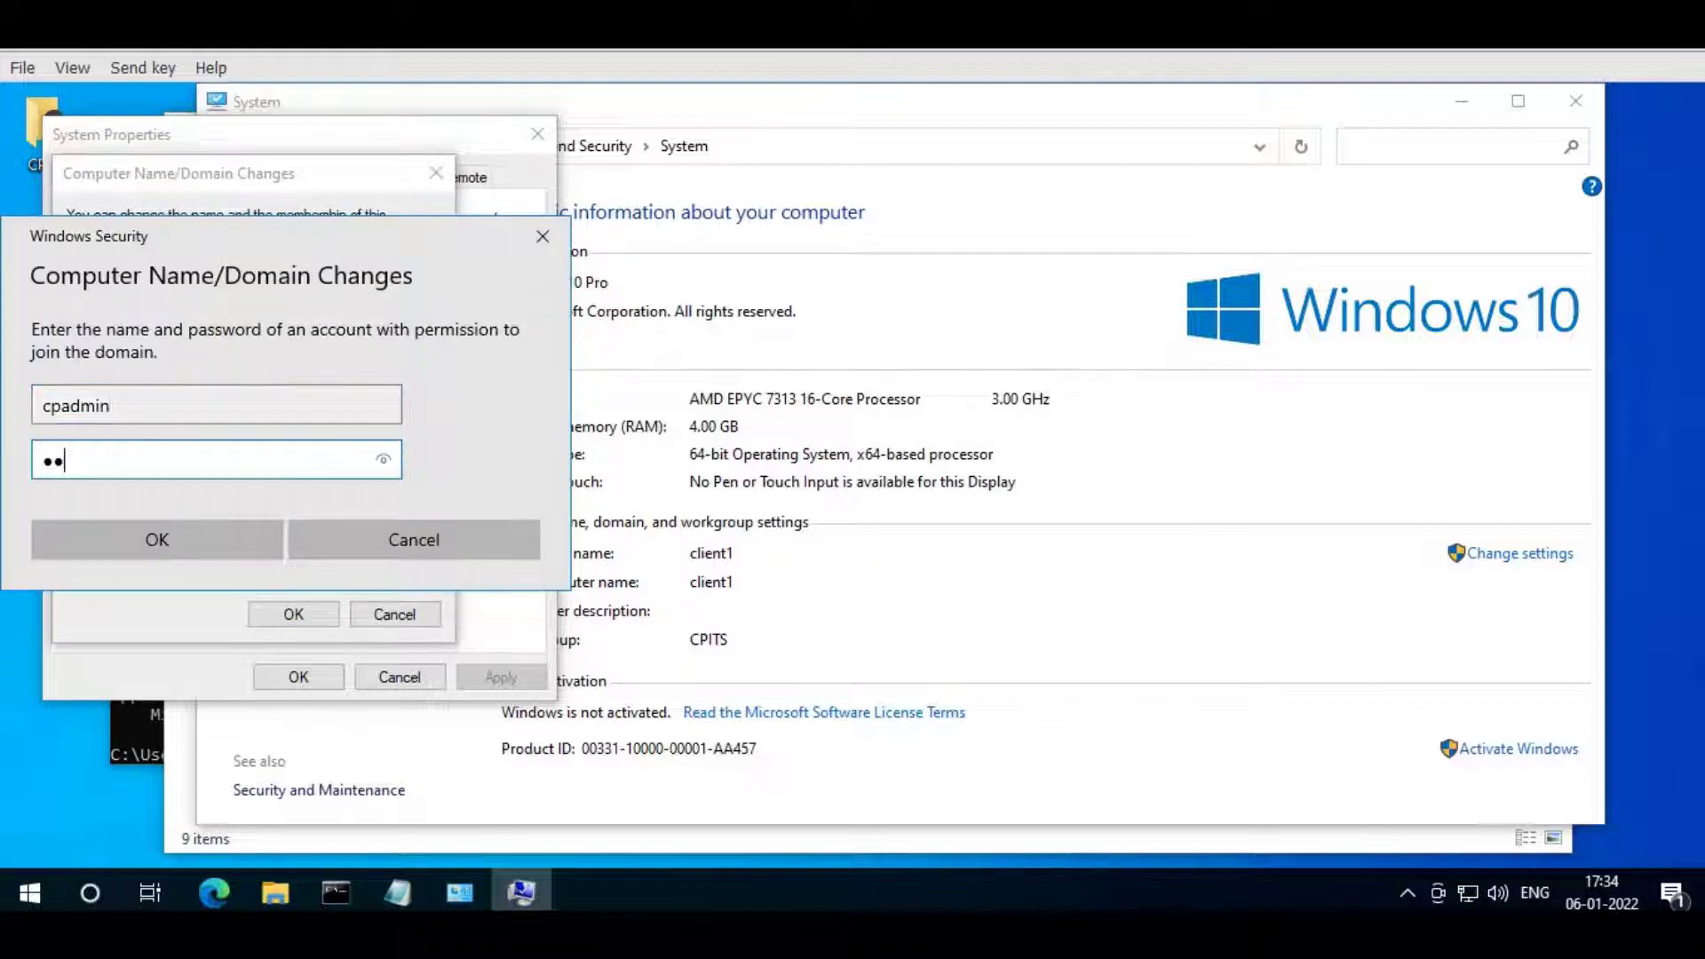
{"action": "key", "text": "Return"}
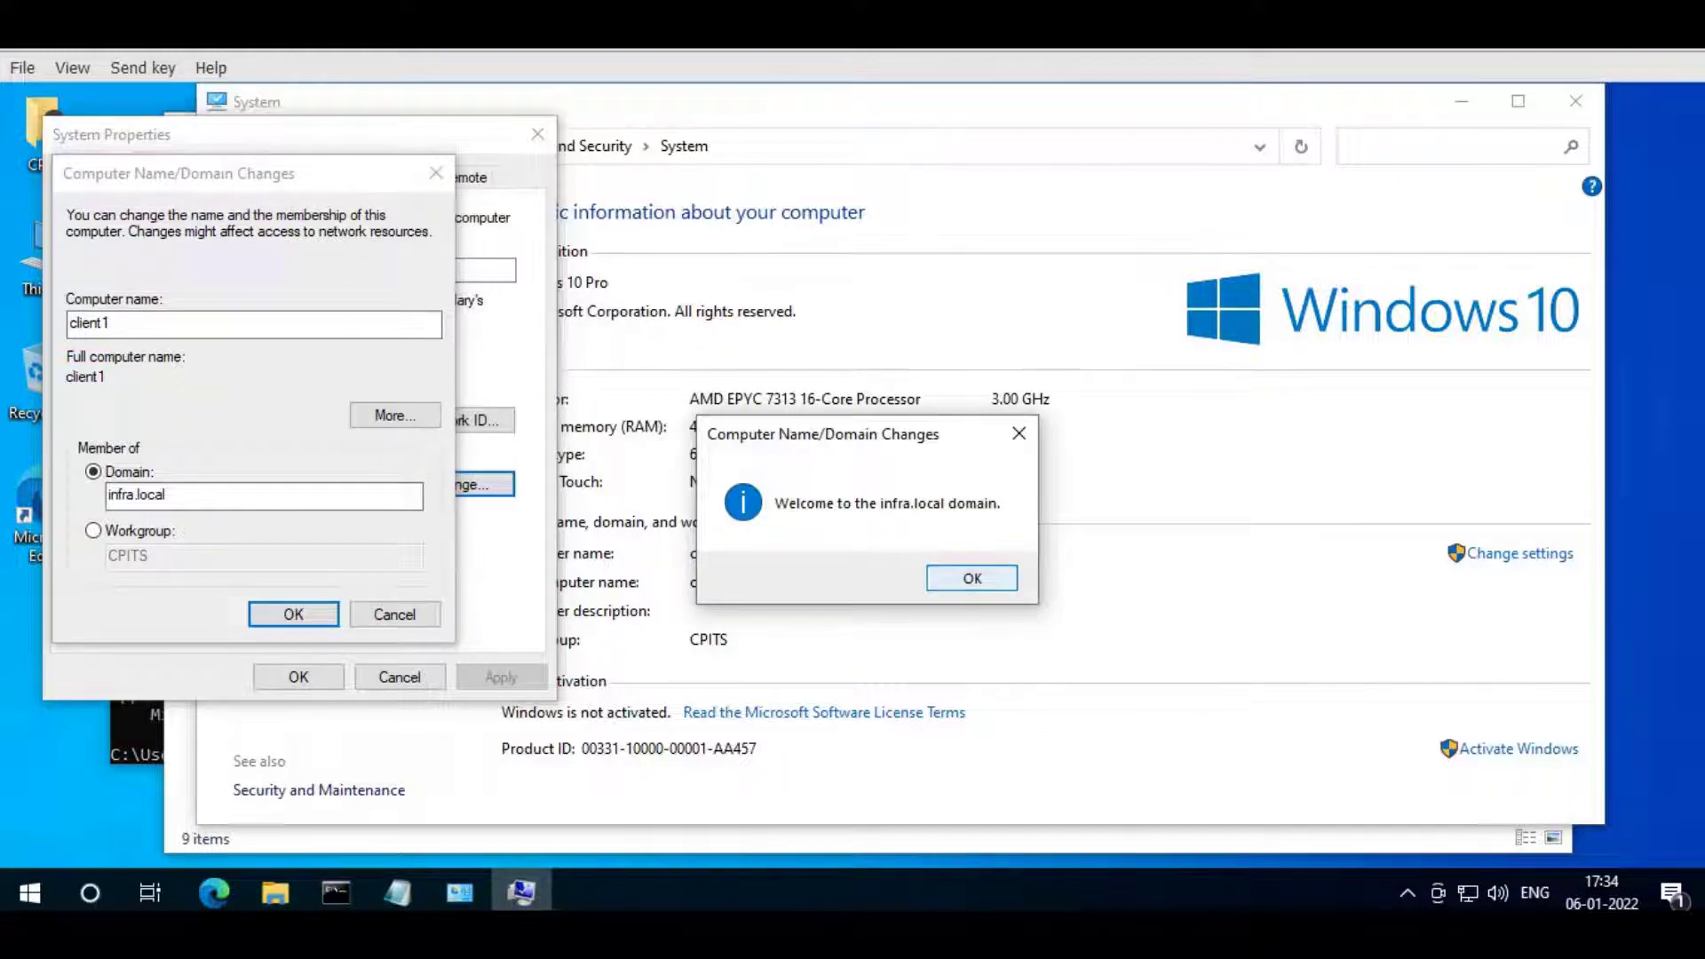
{"action": "key", "text": "Return"}
{"action": "key", "text": "Return"}
{"action": "key", "text": "Escape"}
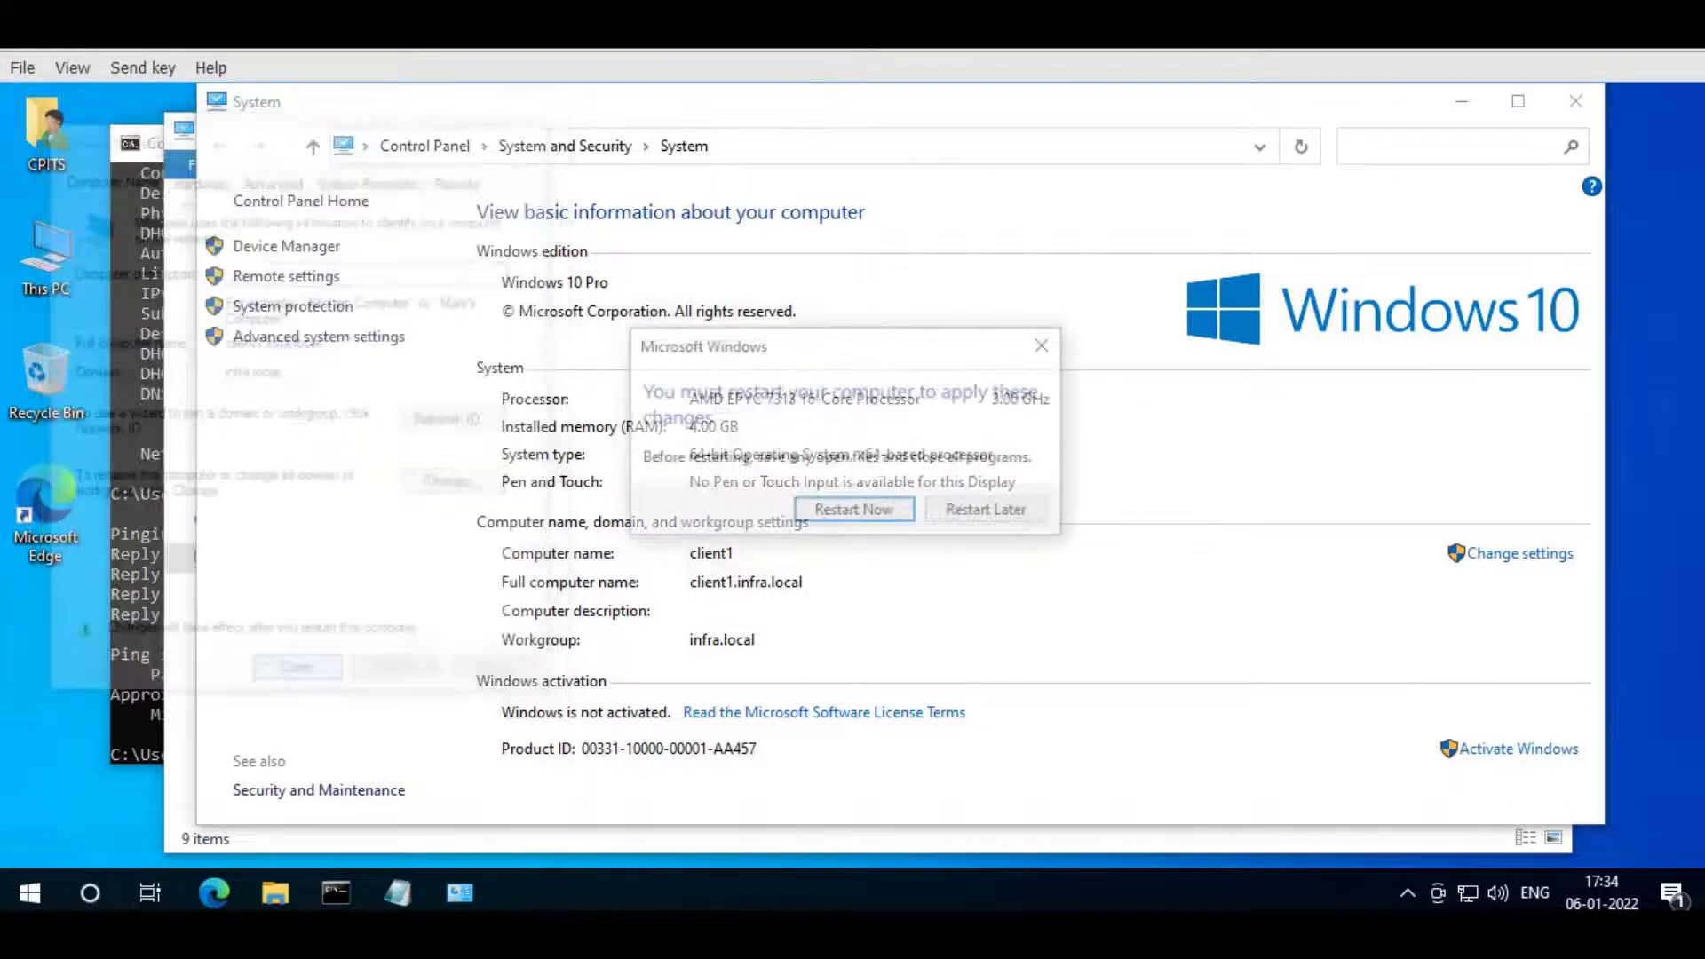
{"action": "key", "text": "Return"}
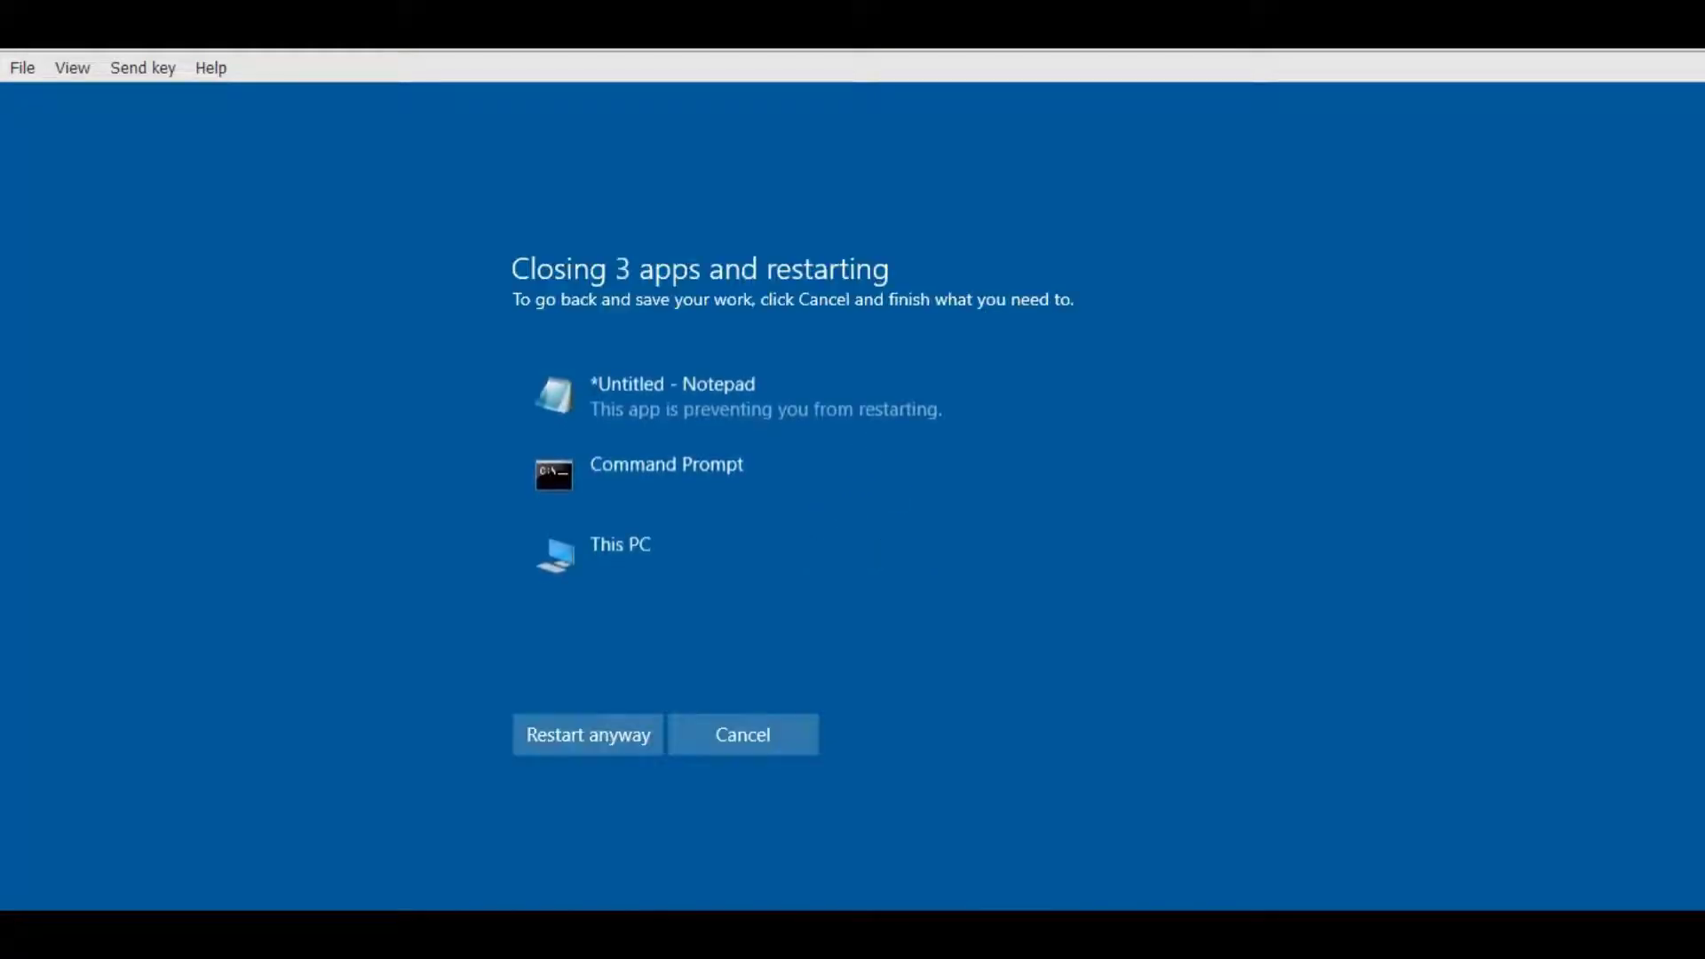
- Restart client1 despite open apps and, once at the lock screen, open the Send key menu
{"action": "key", "text": "Return"}
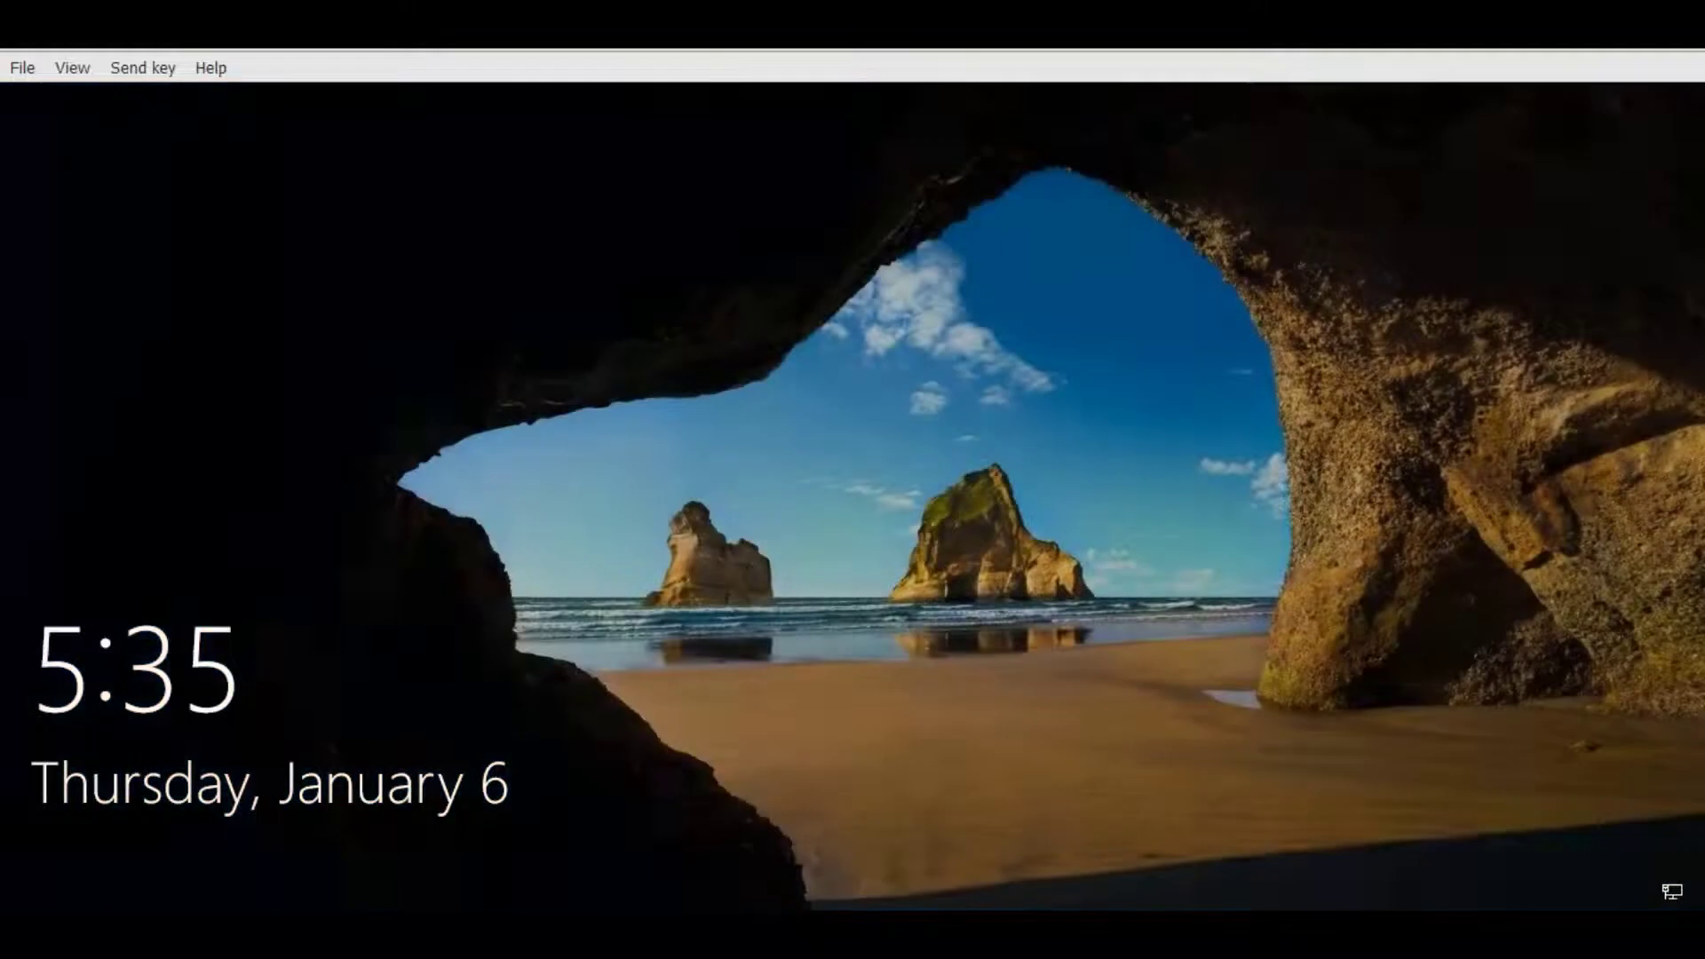
{"action": "left_click", "coordinate": [142, 67]}
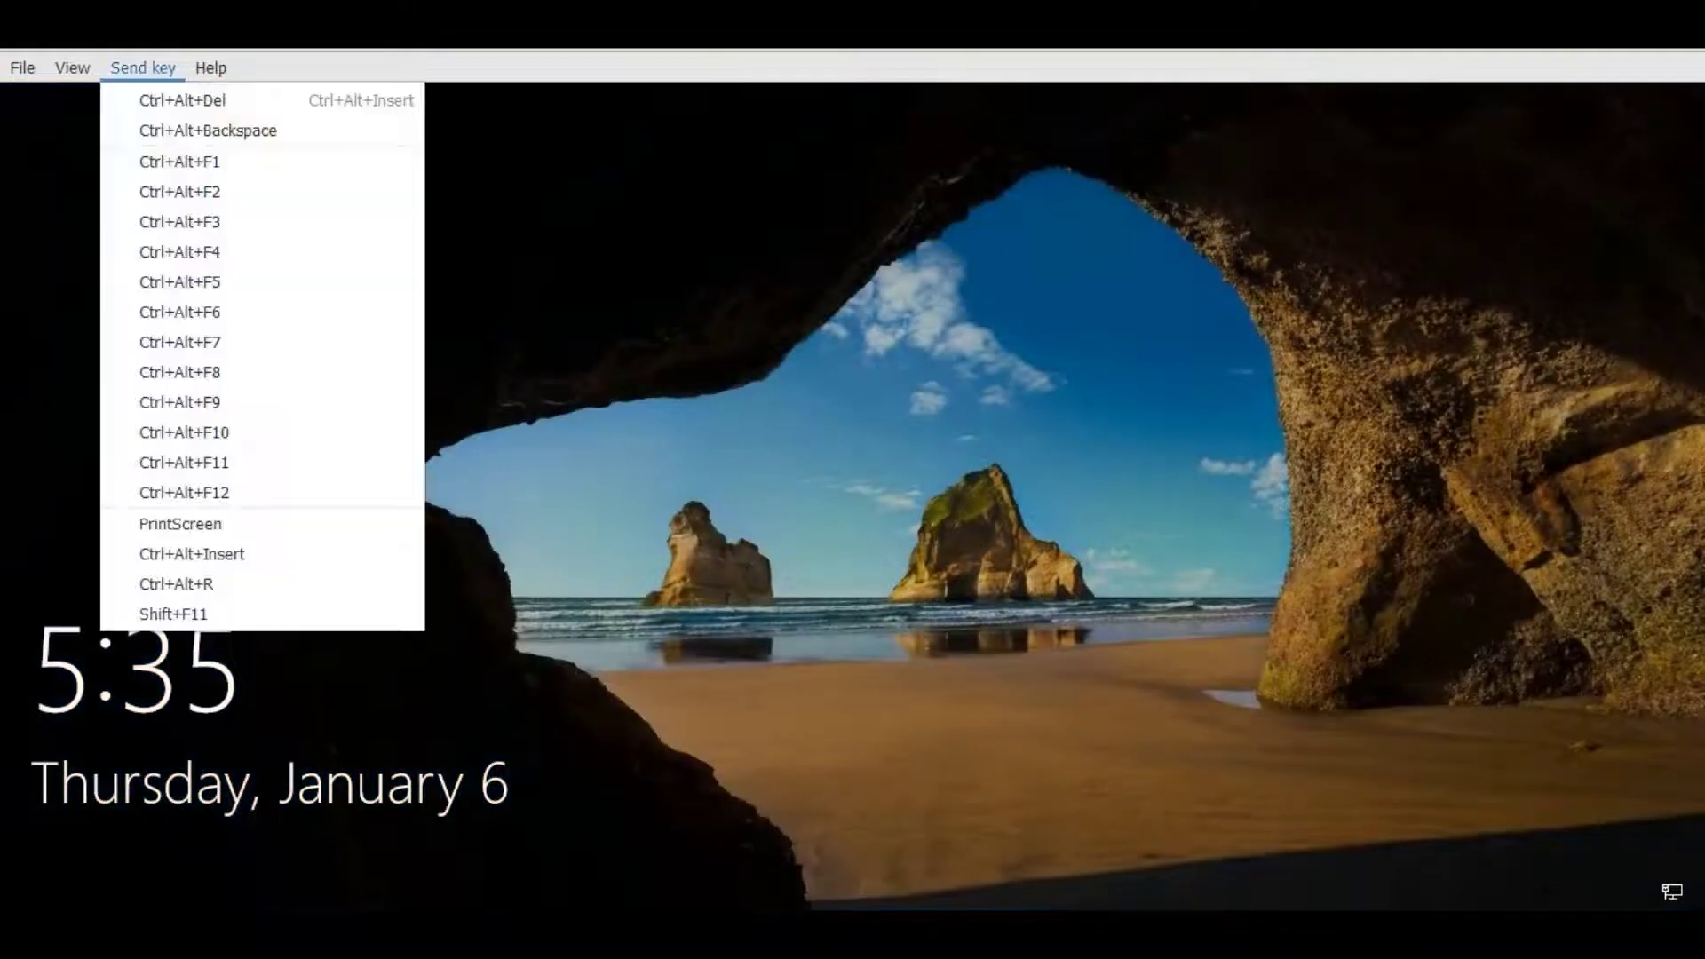
- Send Ctrl+Alt+Del and sign in to INFRA as the demo domain user with its password
{"action": "left_click", "coordinate": [182, 101]}
{"action": "left_click", "coordinate": [127, 848]}
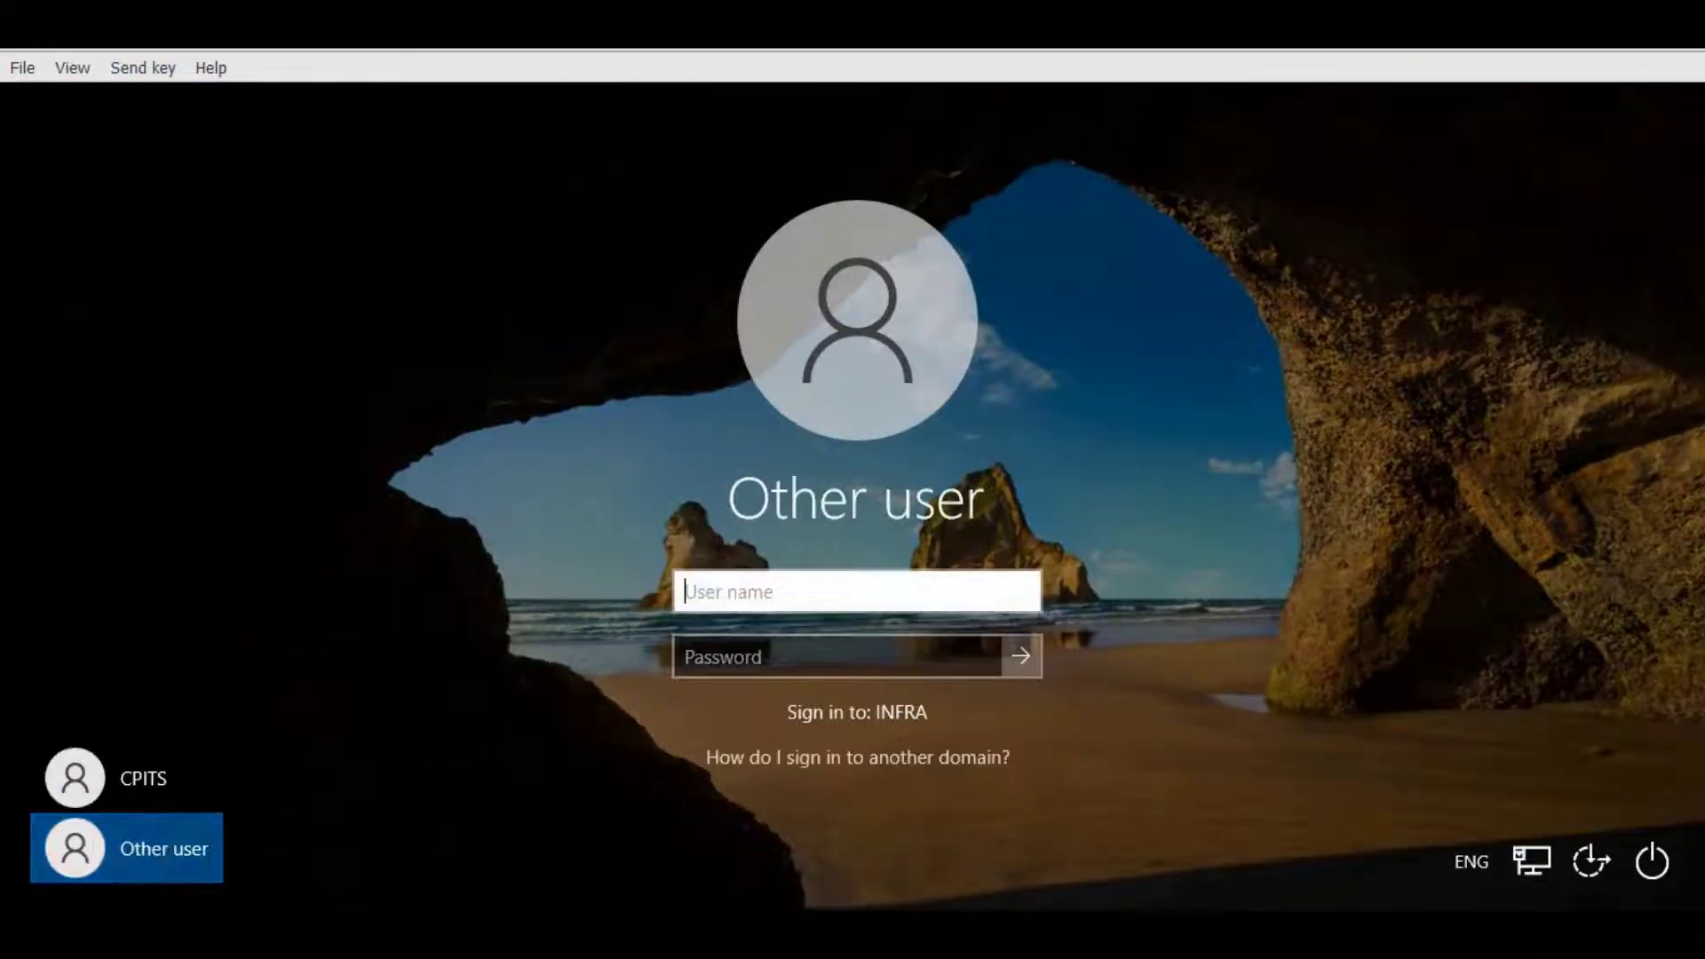
{"action": "type", "text": "demo2"}
{"action": "key", "text": "Tab"}
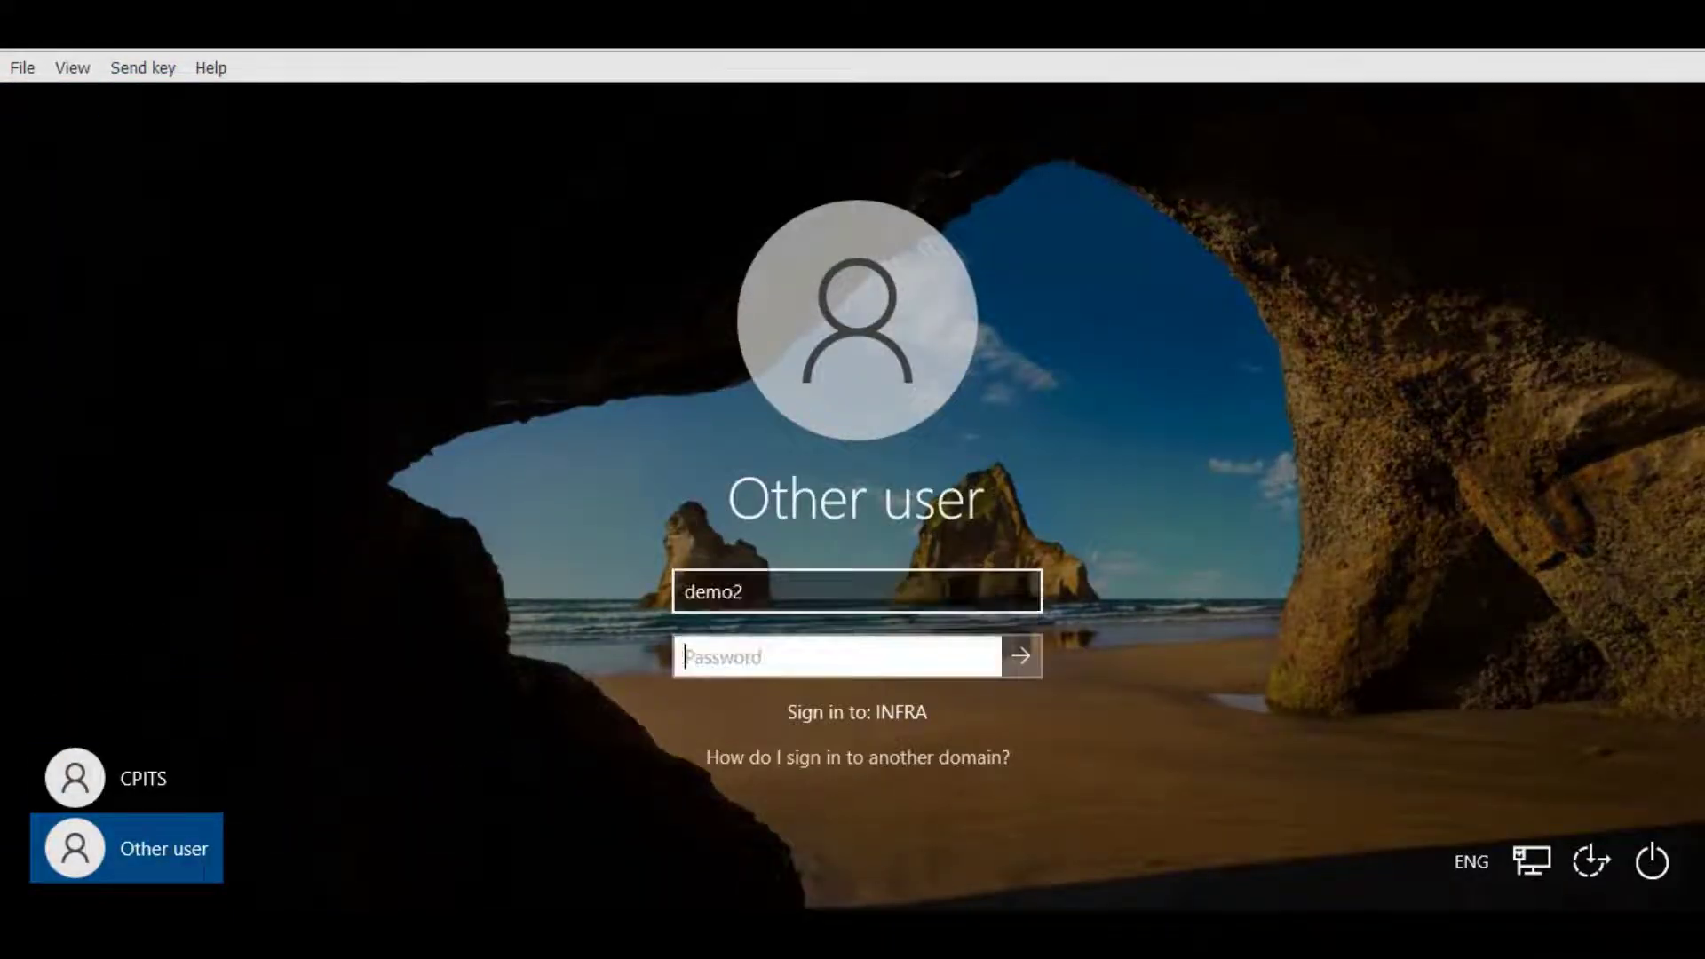
{"action": "type", "text": "************"}
{"action": "key", "text": "Return"}
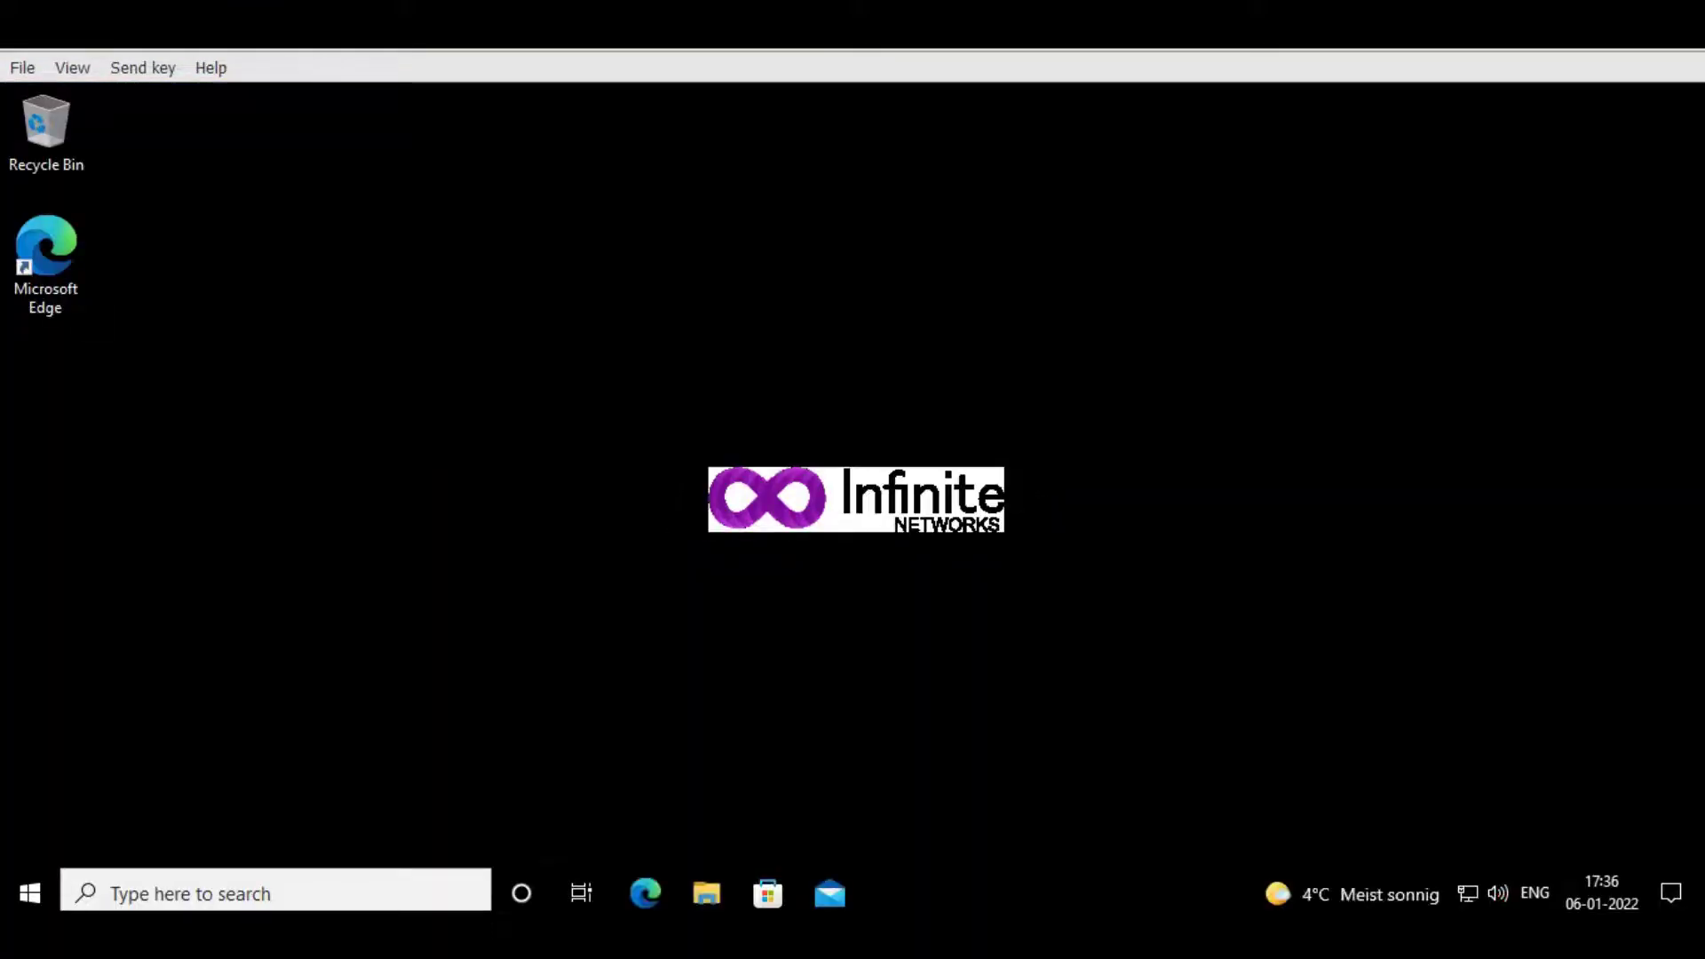
- Open File Explorer and check This PC's system properties
{"action": "key", "text": "super+e"}
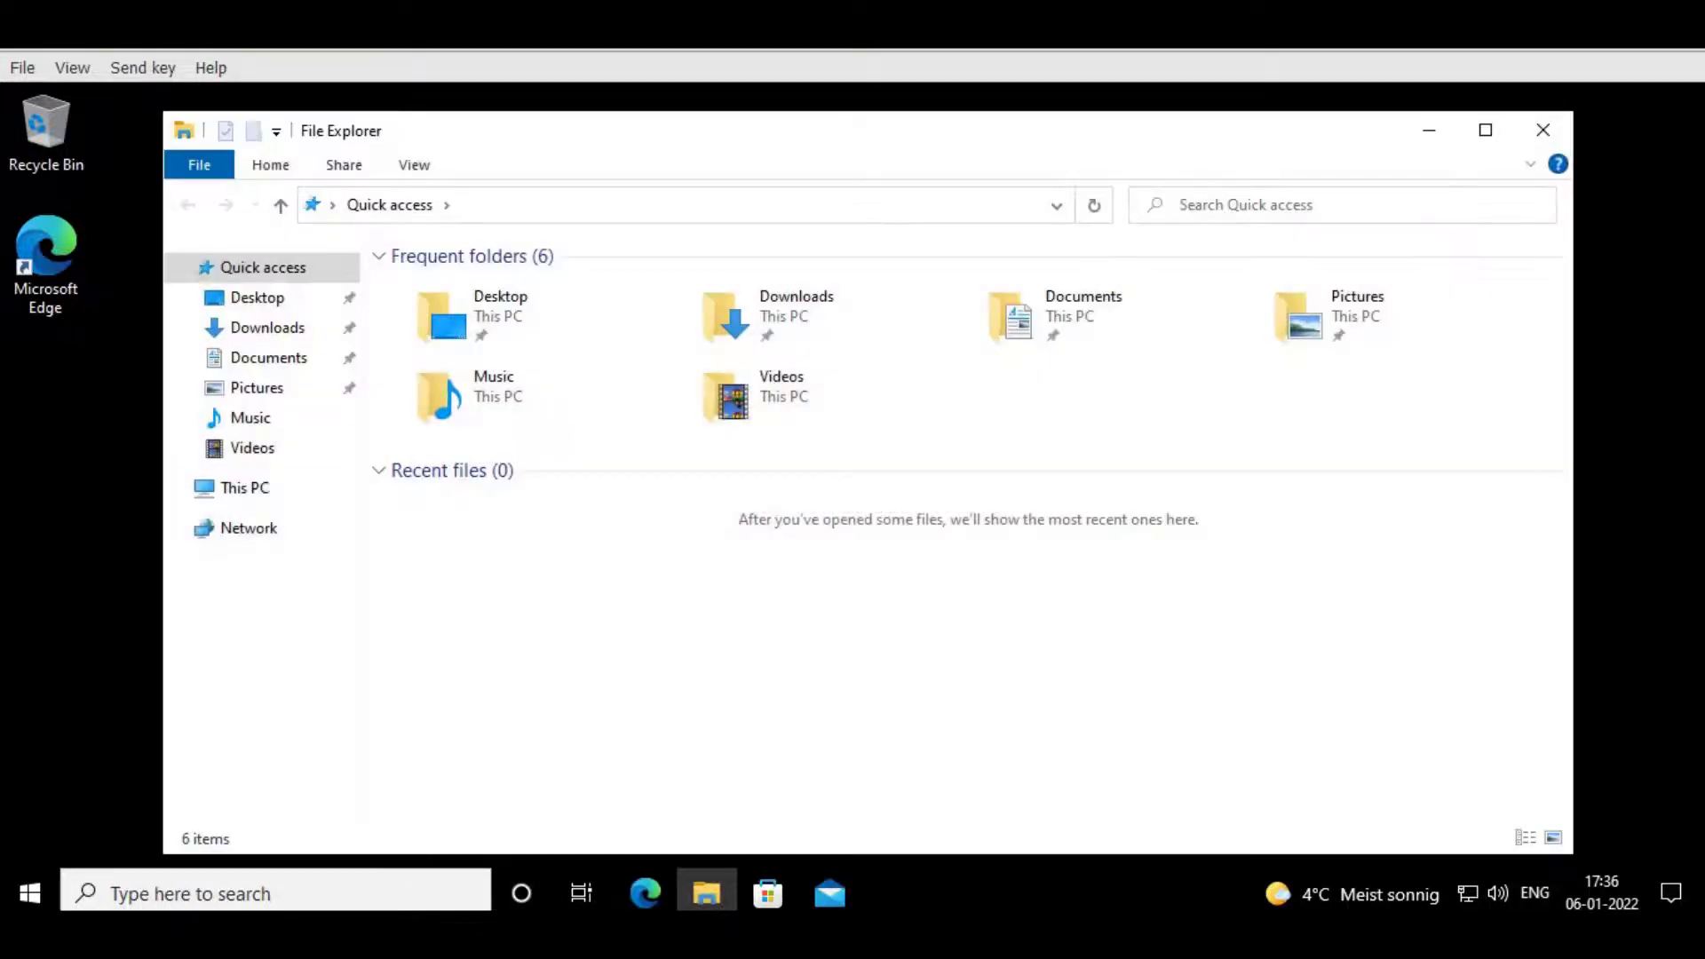
{"action": "left_click", "coordinate": [245, 487]}
{"action": "right_click", "coordinate": [915, 513]}
{"action": "left_click", "coordinate": [990, 750]}
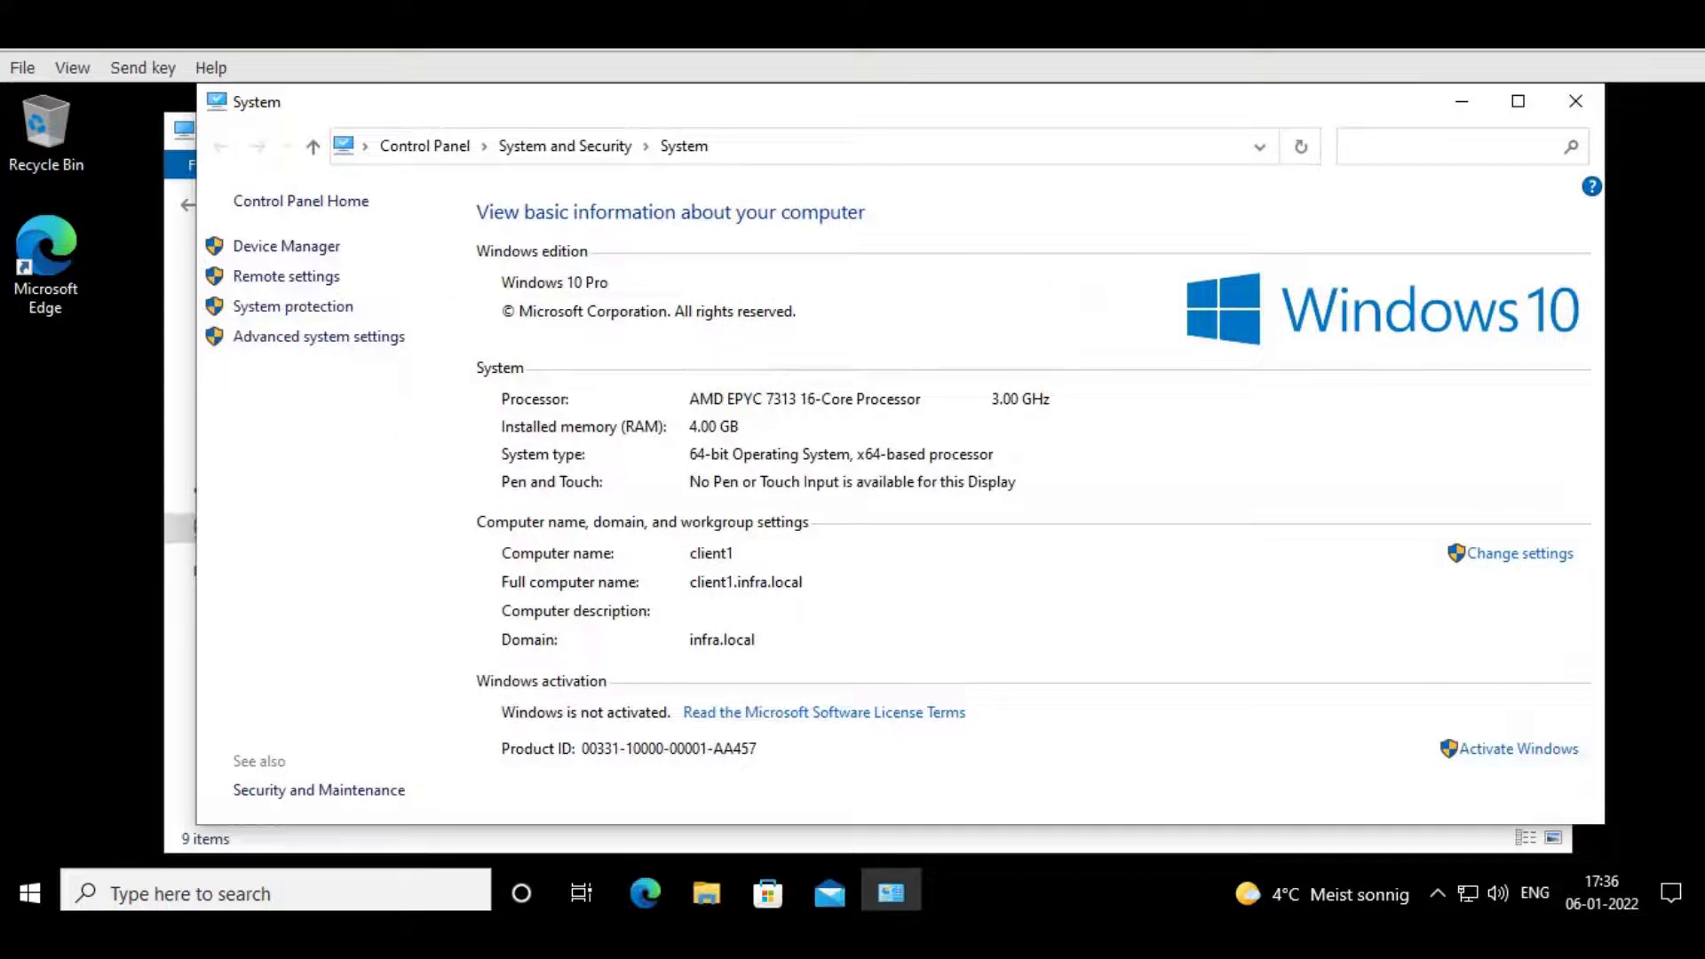
{"action": "left_click", "coordinate": [1575, 100]}
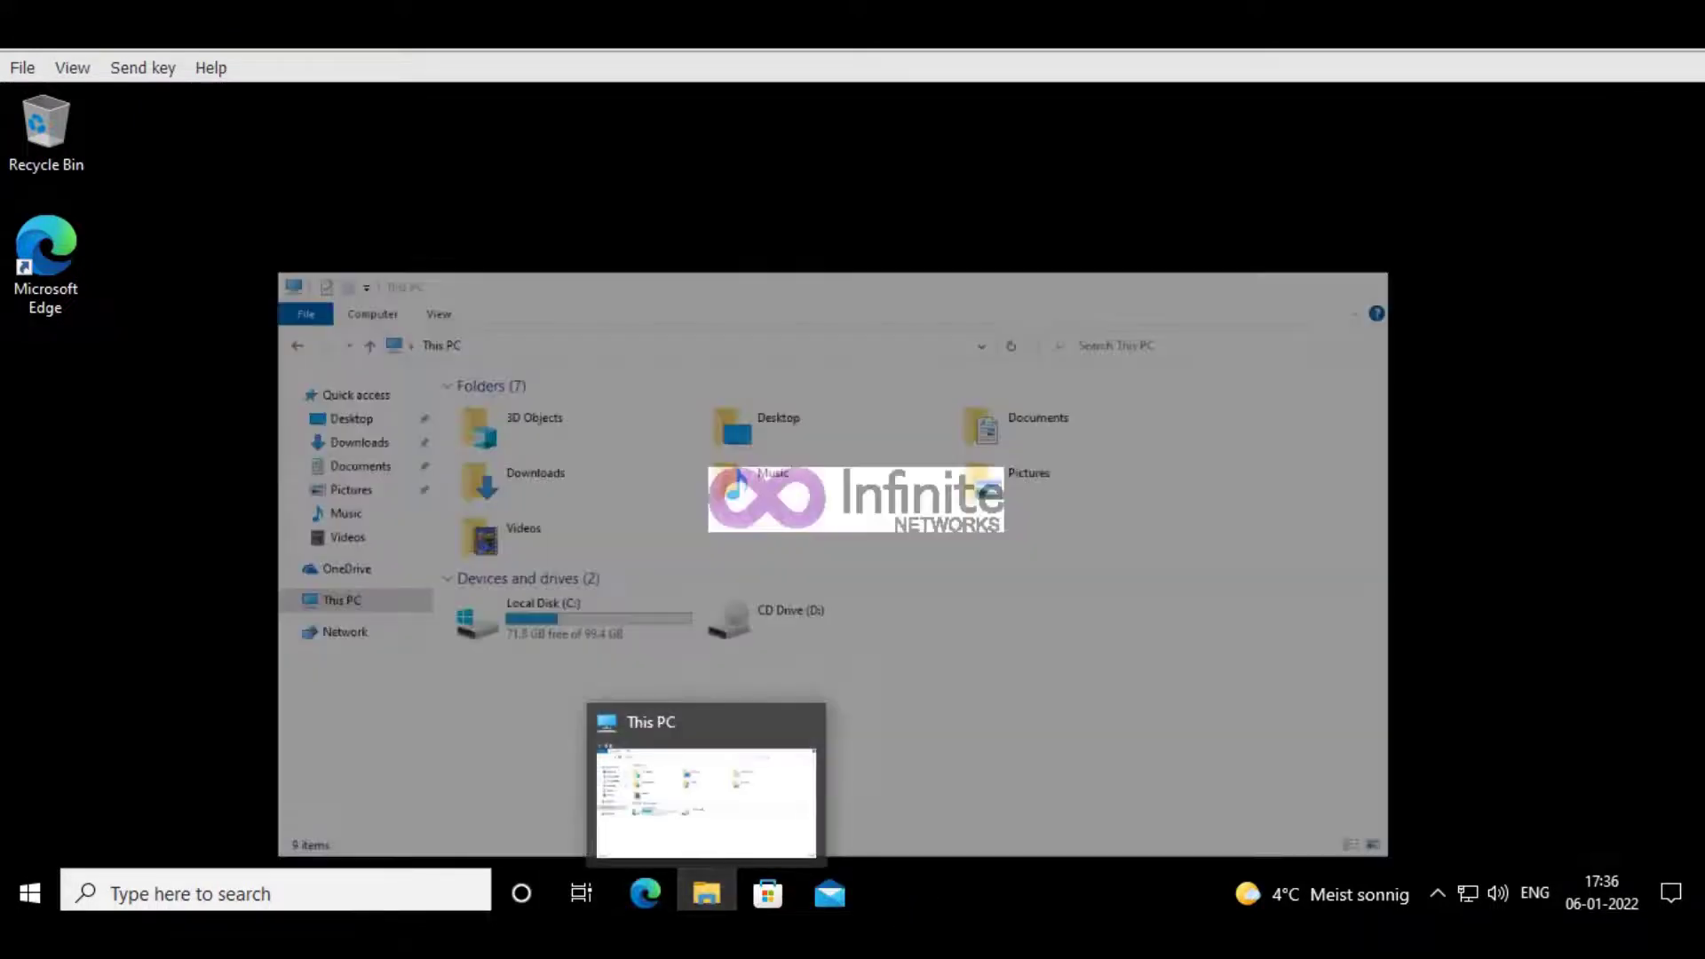
{"action": "left_click", "coordinate": [705, 781]}
- Browse \\infra.local's NETLOGON and SYSVOL\infra.local\Policies shares, then return to the server VM
{"action": "key", "text": "alt+d"}
{"action": "type", "text": "\\\\infra.local"}
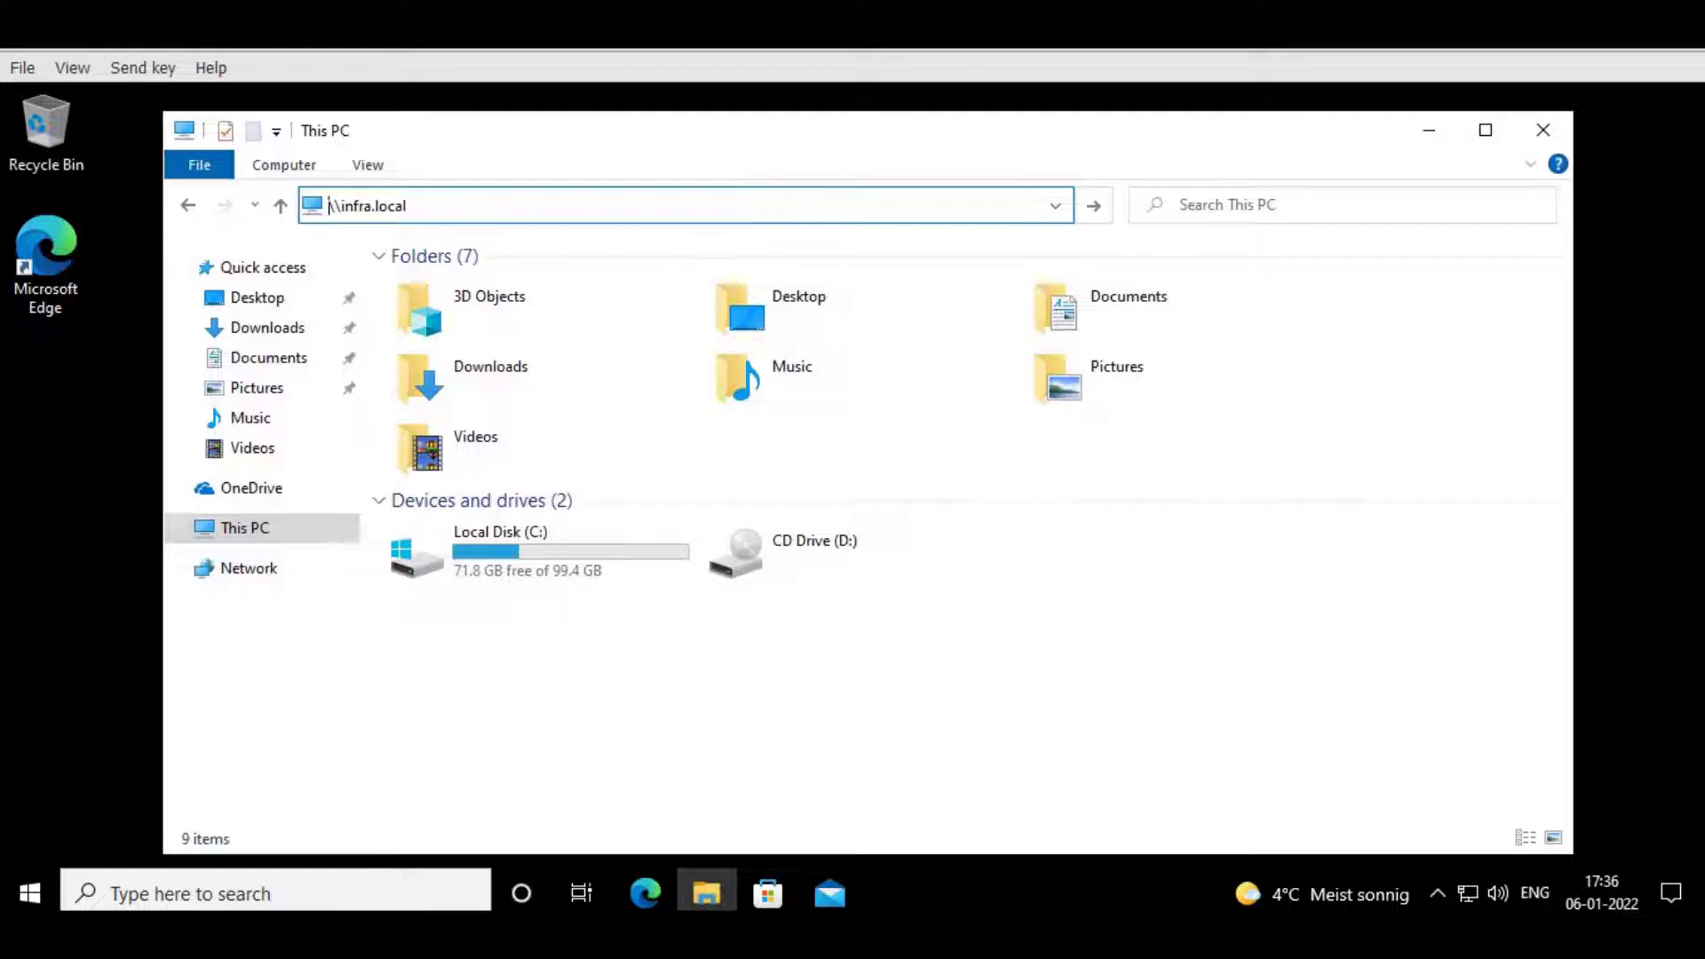
{"action": "key", "text": "Return"}
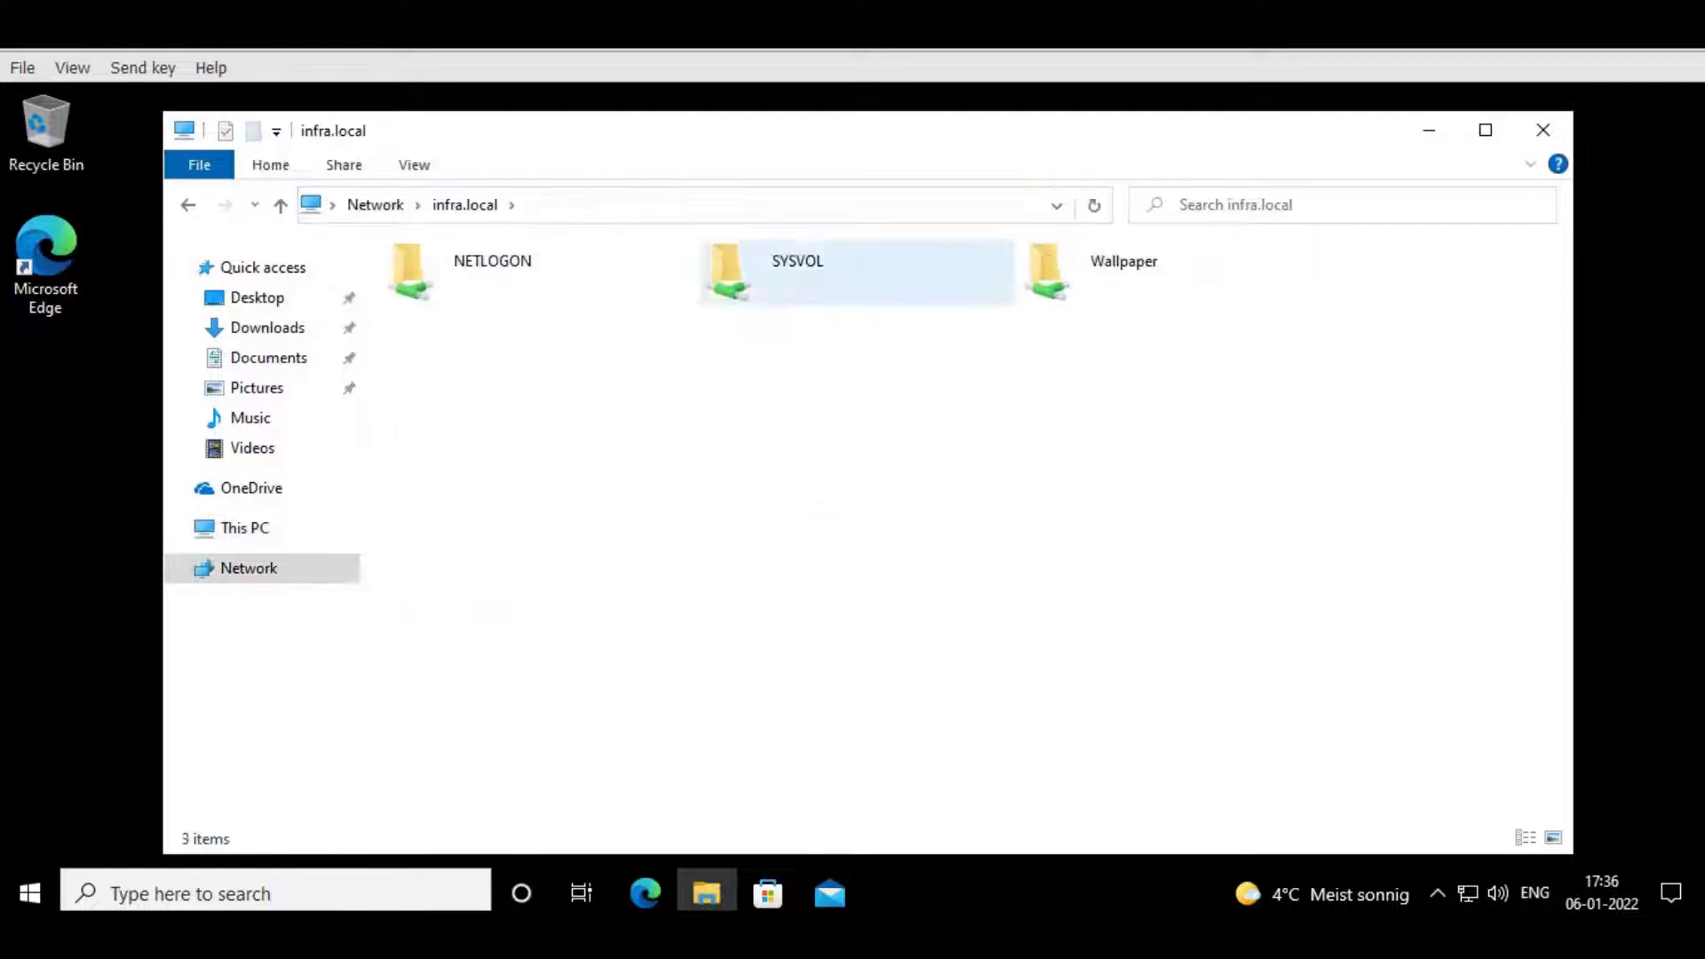
{"action": "double_click", "coordinate": [462, 267]}
{"action": "left_click", "coordinate": [465, 204]}
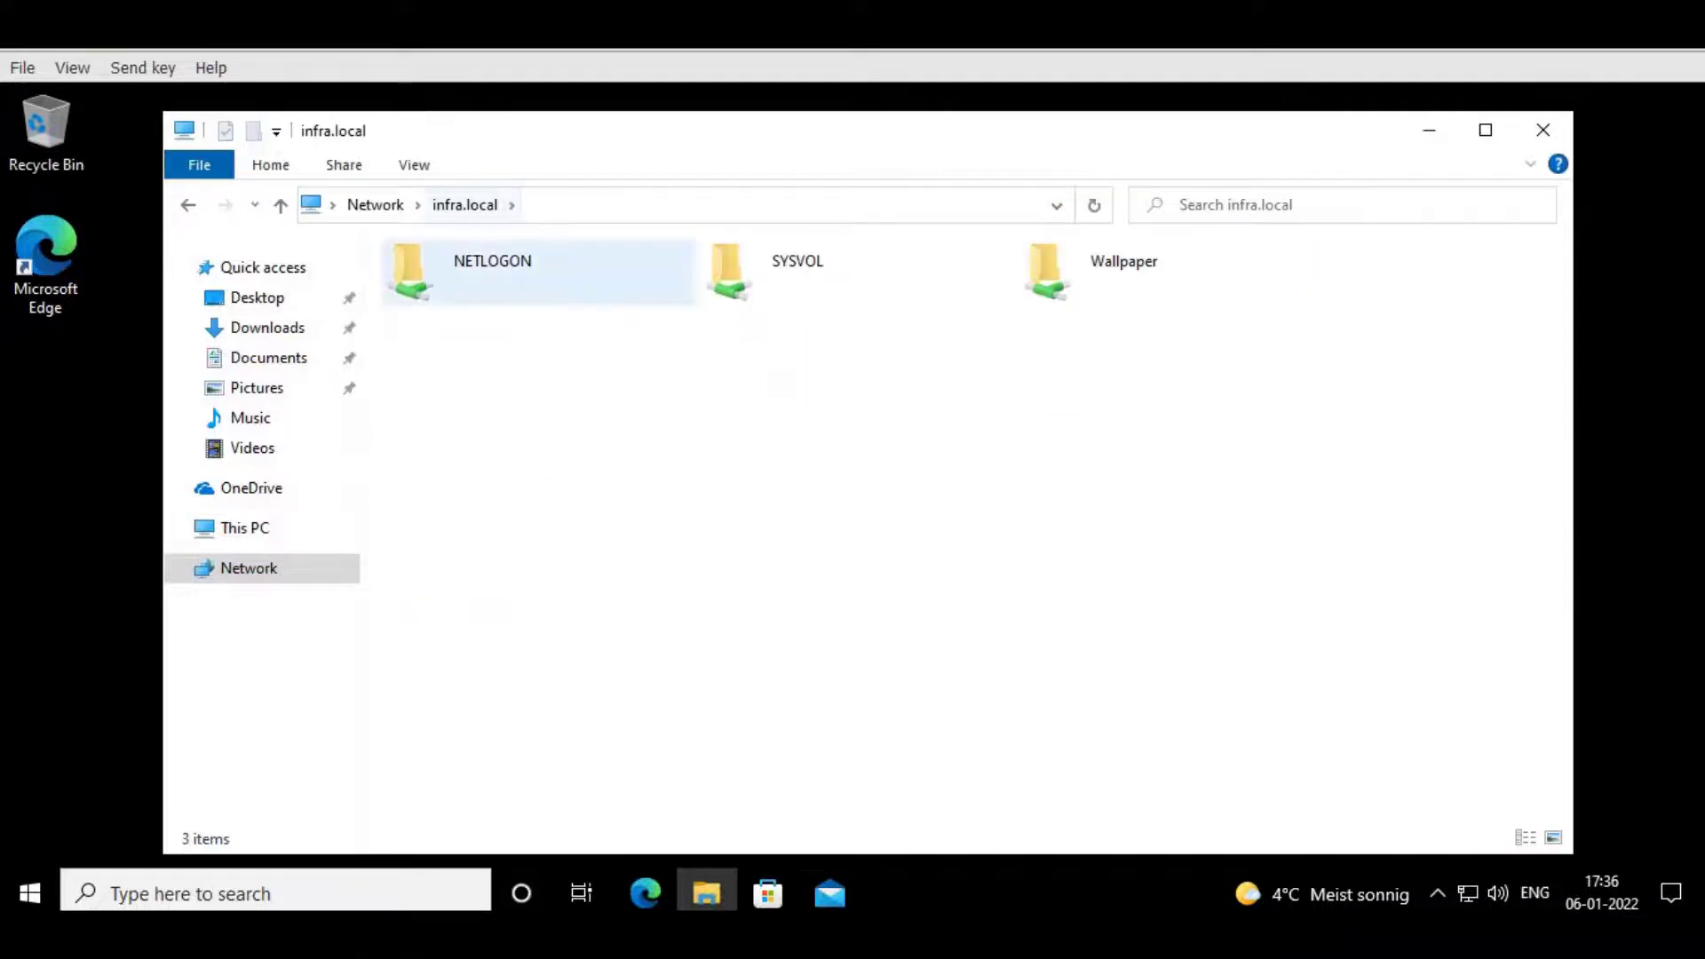
{"action": "double_click", "coordinate": [781, 271]}
{"action": "double_click", "coordinate": [444, 284]}
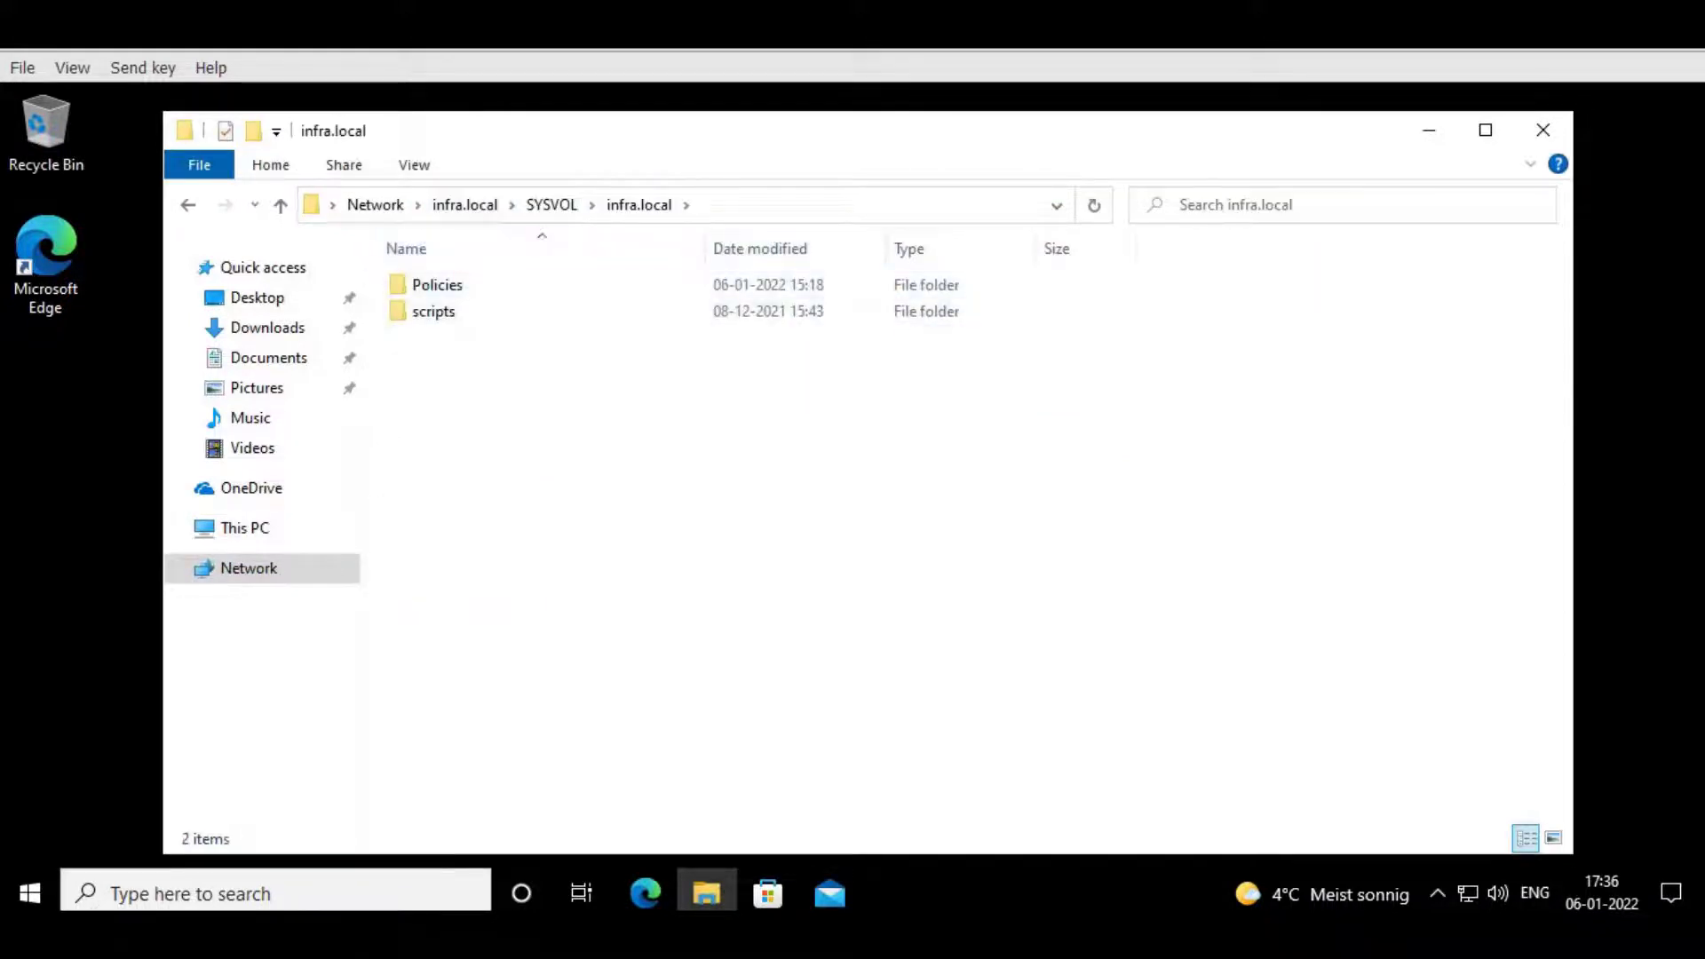
{"action": "double_click", "coordinate": [444, 284]}
{"action": "left_click", "coordinate": [464, 204]}
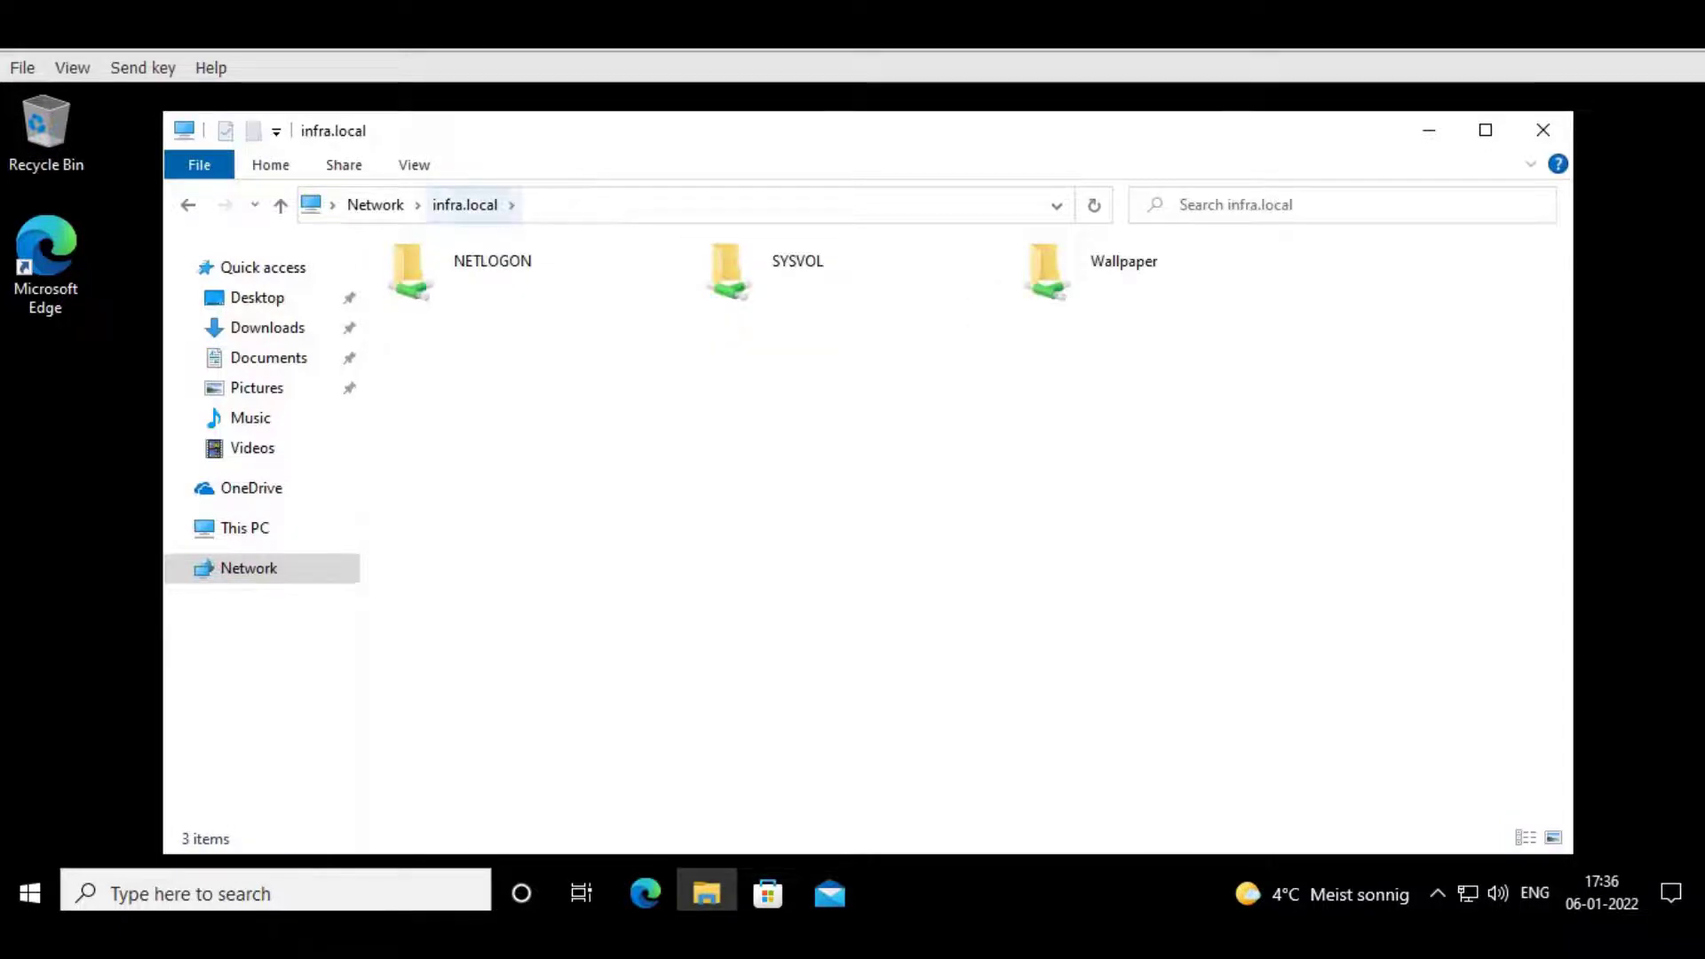
{"action": "left_click", "coordinate": [1542, 129]}
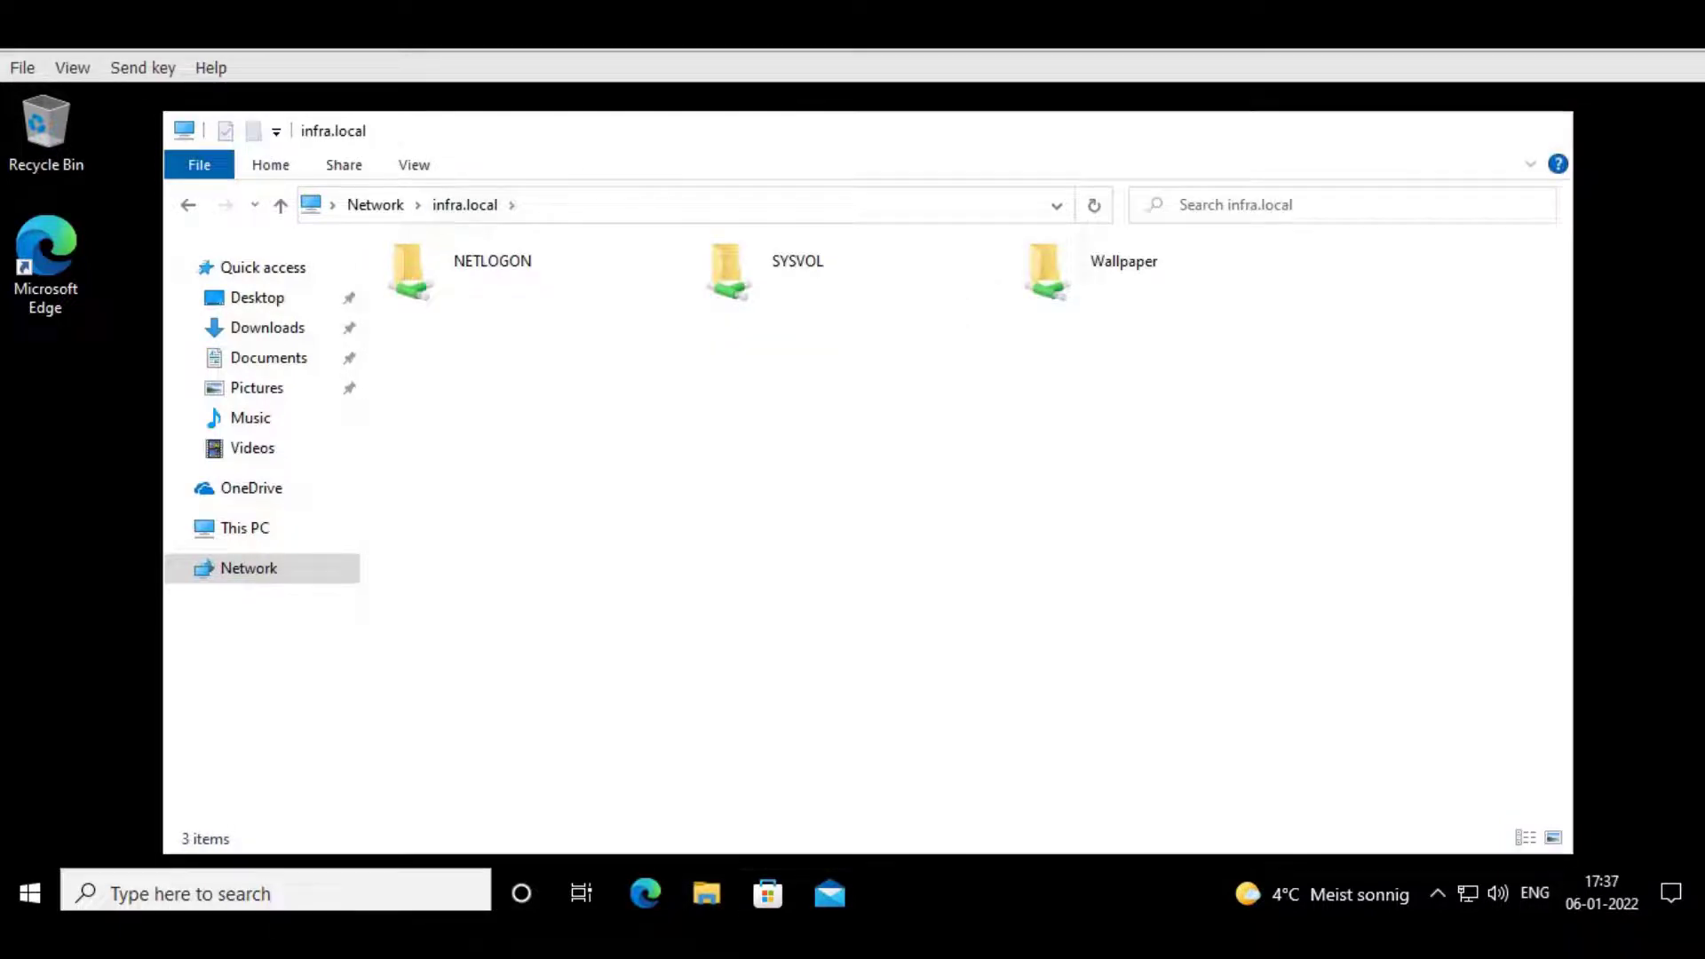
{"action": "left_click", "coordinate": [502, 822]}
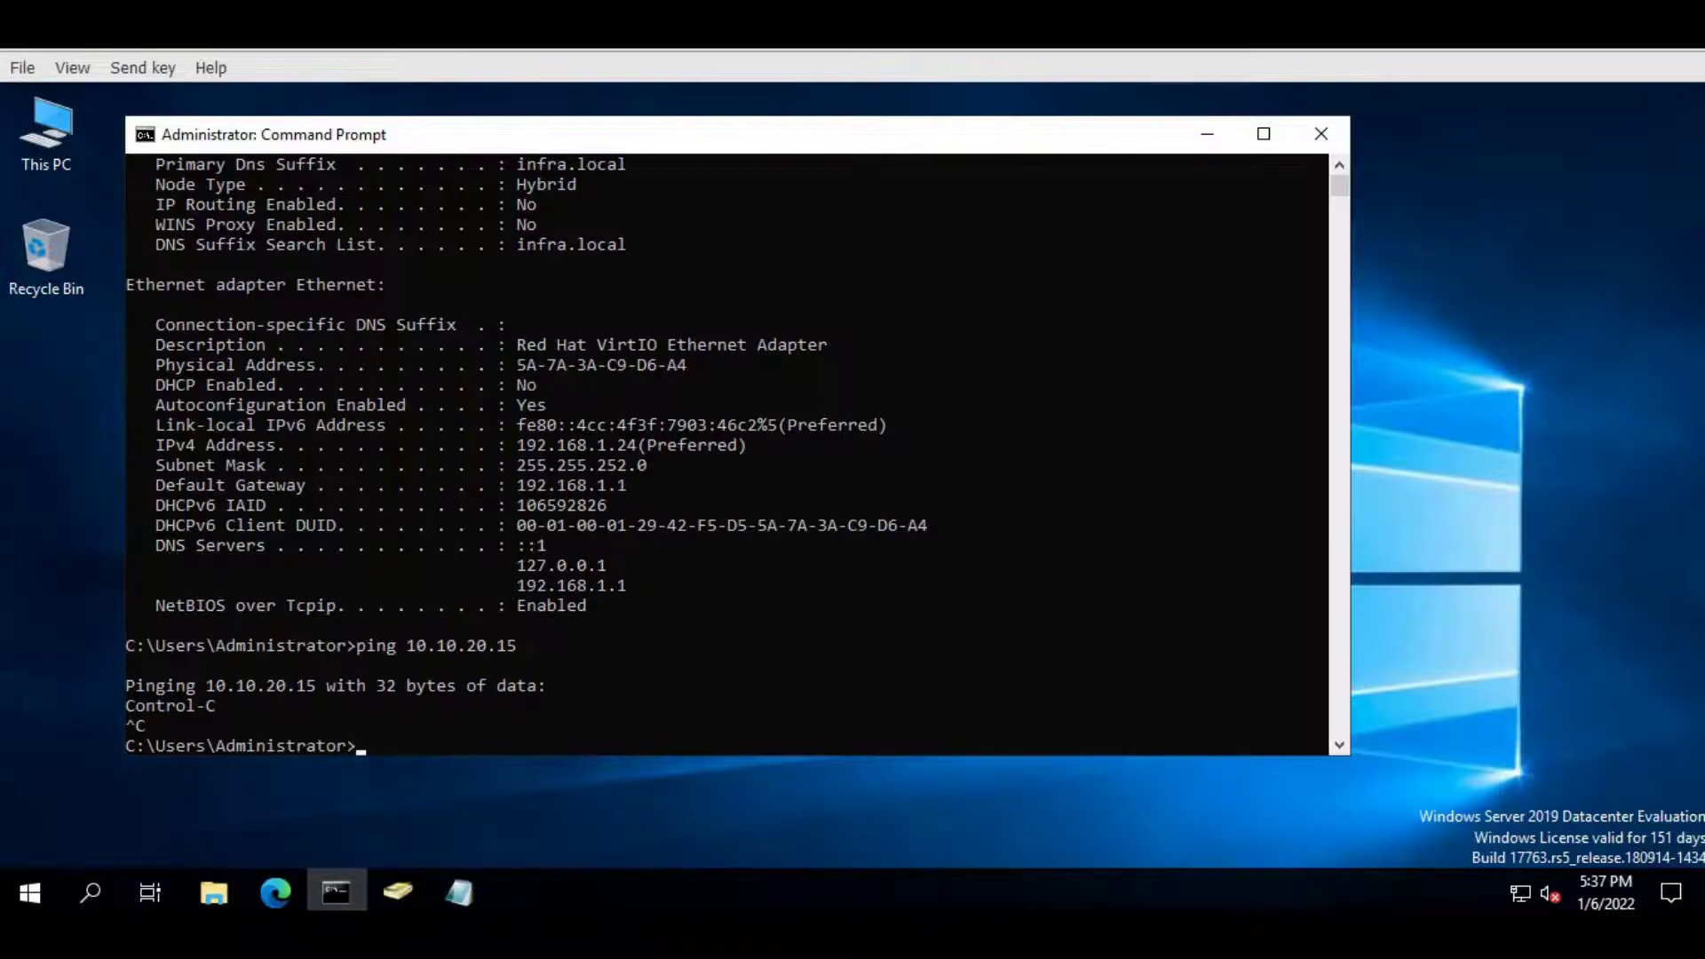
- Refresh infra.local's Computers container to confirm CLIENT1, then minimize Active Directory Users and Computers
{"action": "left_click", "coordinate": [398, 892]}
{"action": "left_click", "coordinate": [117, 279]}
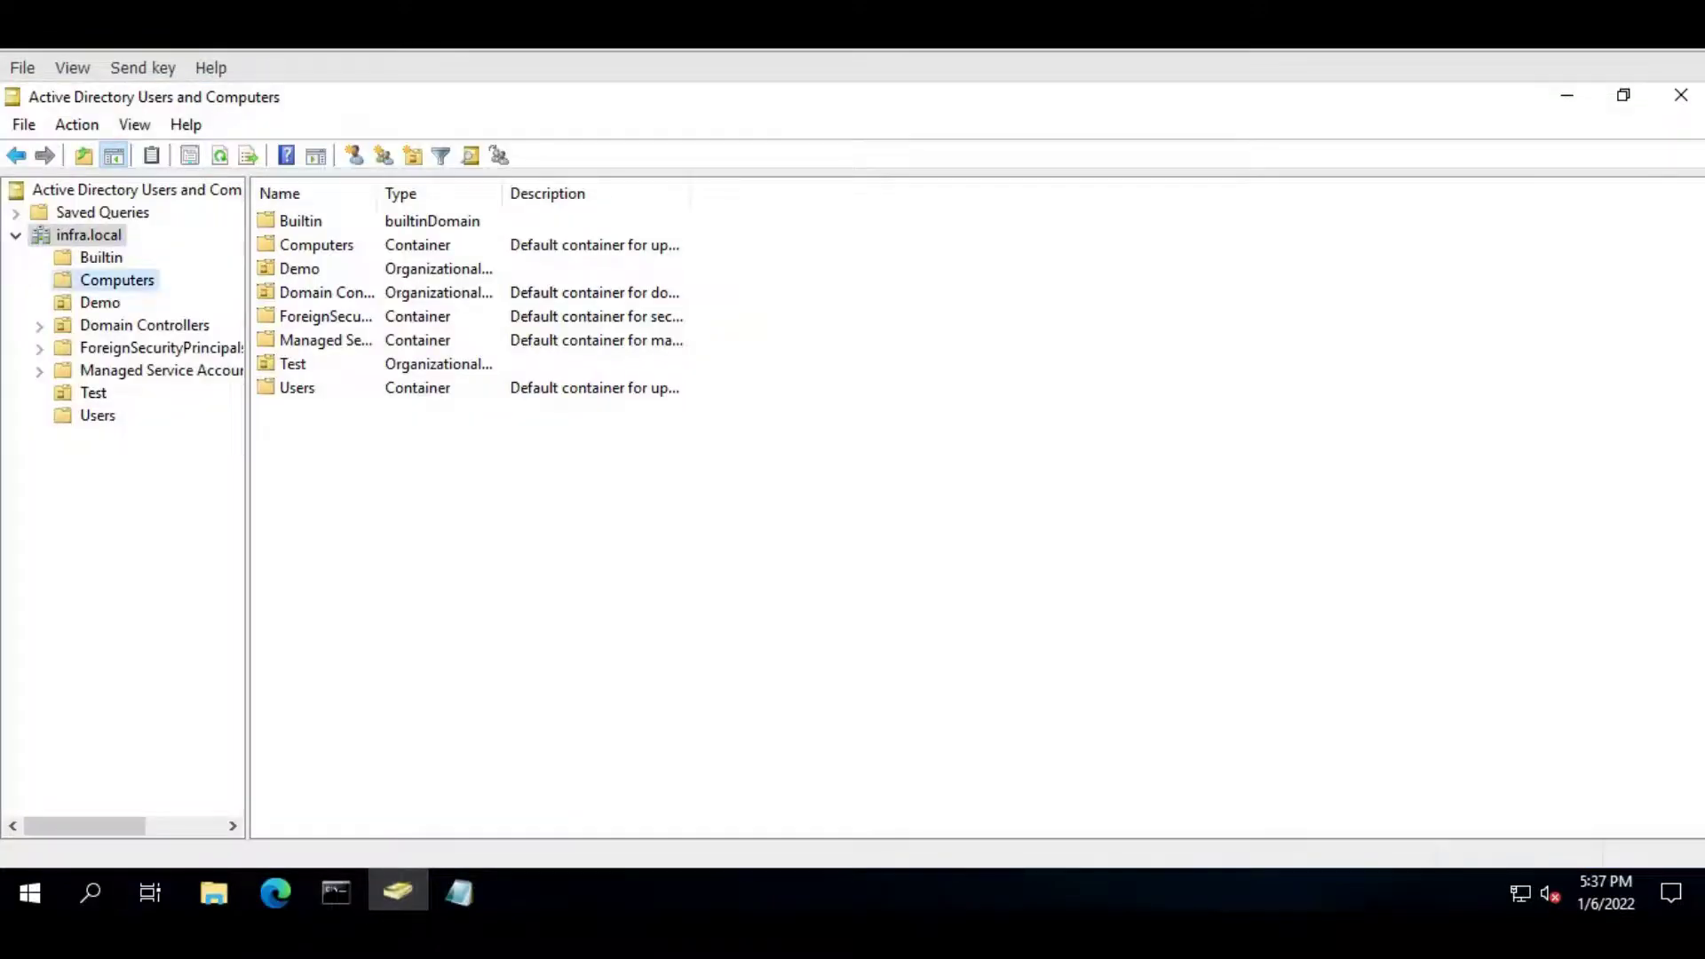
{"action": "left_click", "coordinate": [219, 156]}
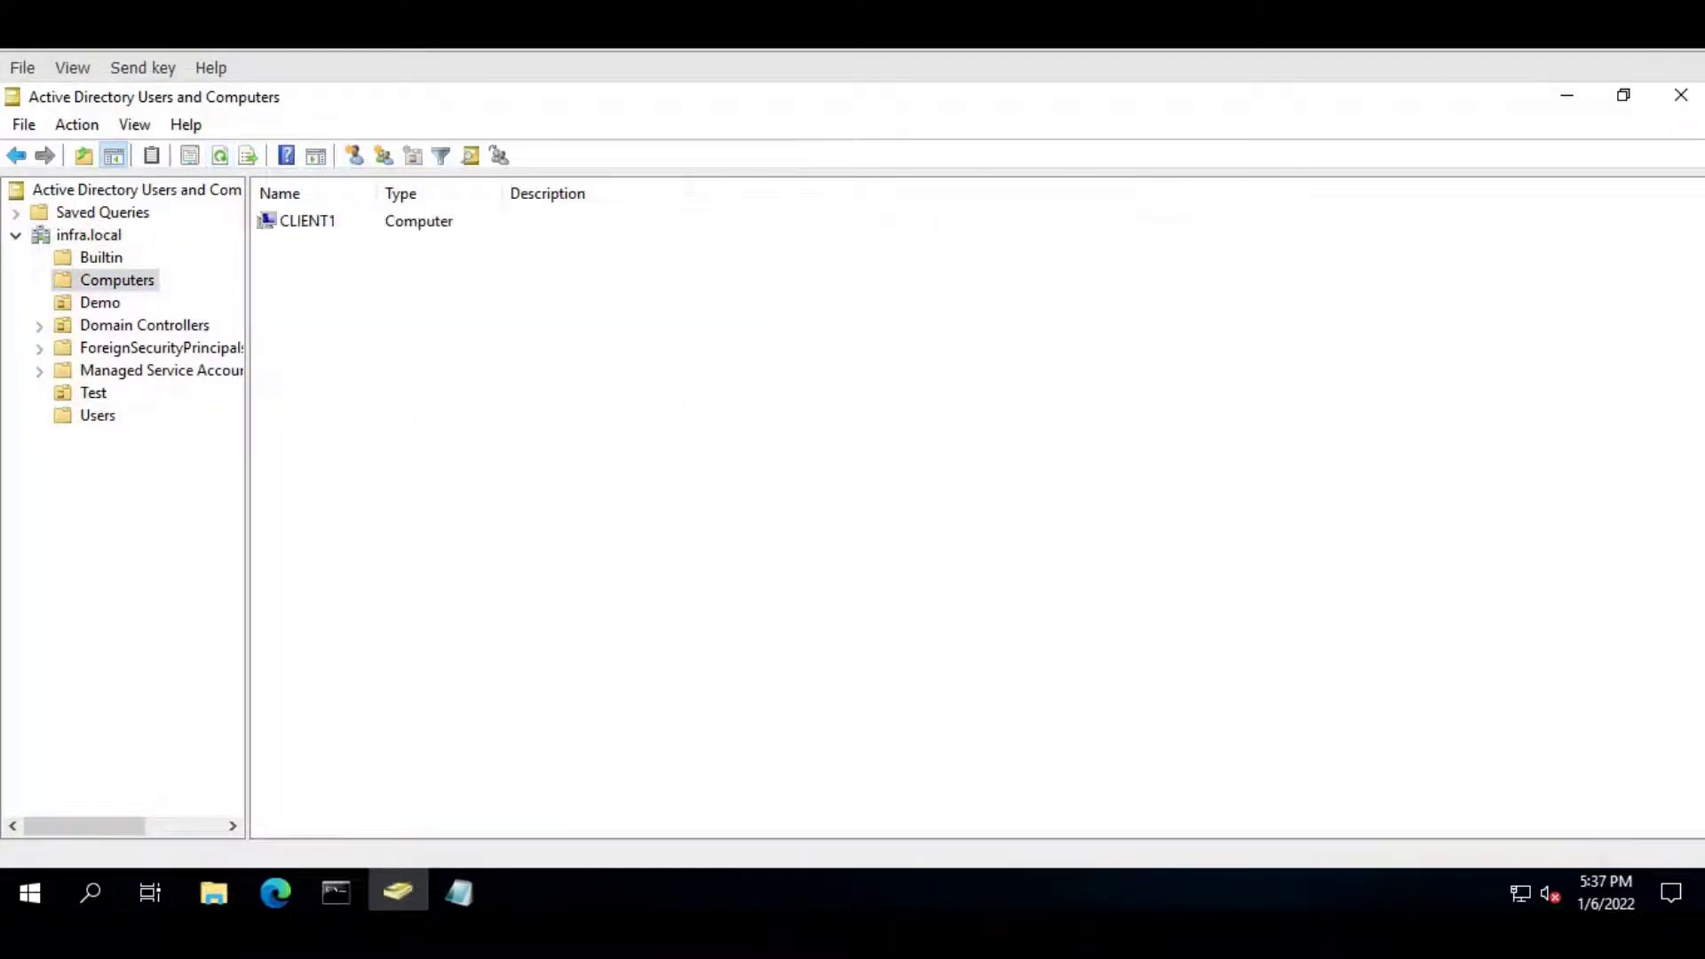
{"action": "left_click", "coordinate": [307, 220]}
{"action": "mouse_move", "coordinate": [398, 892]}
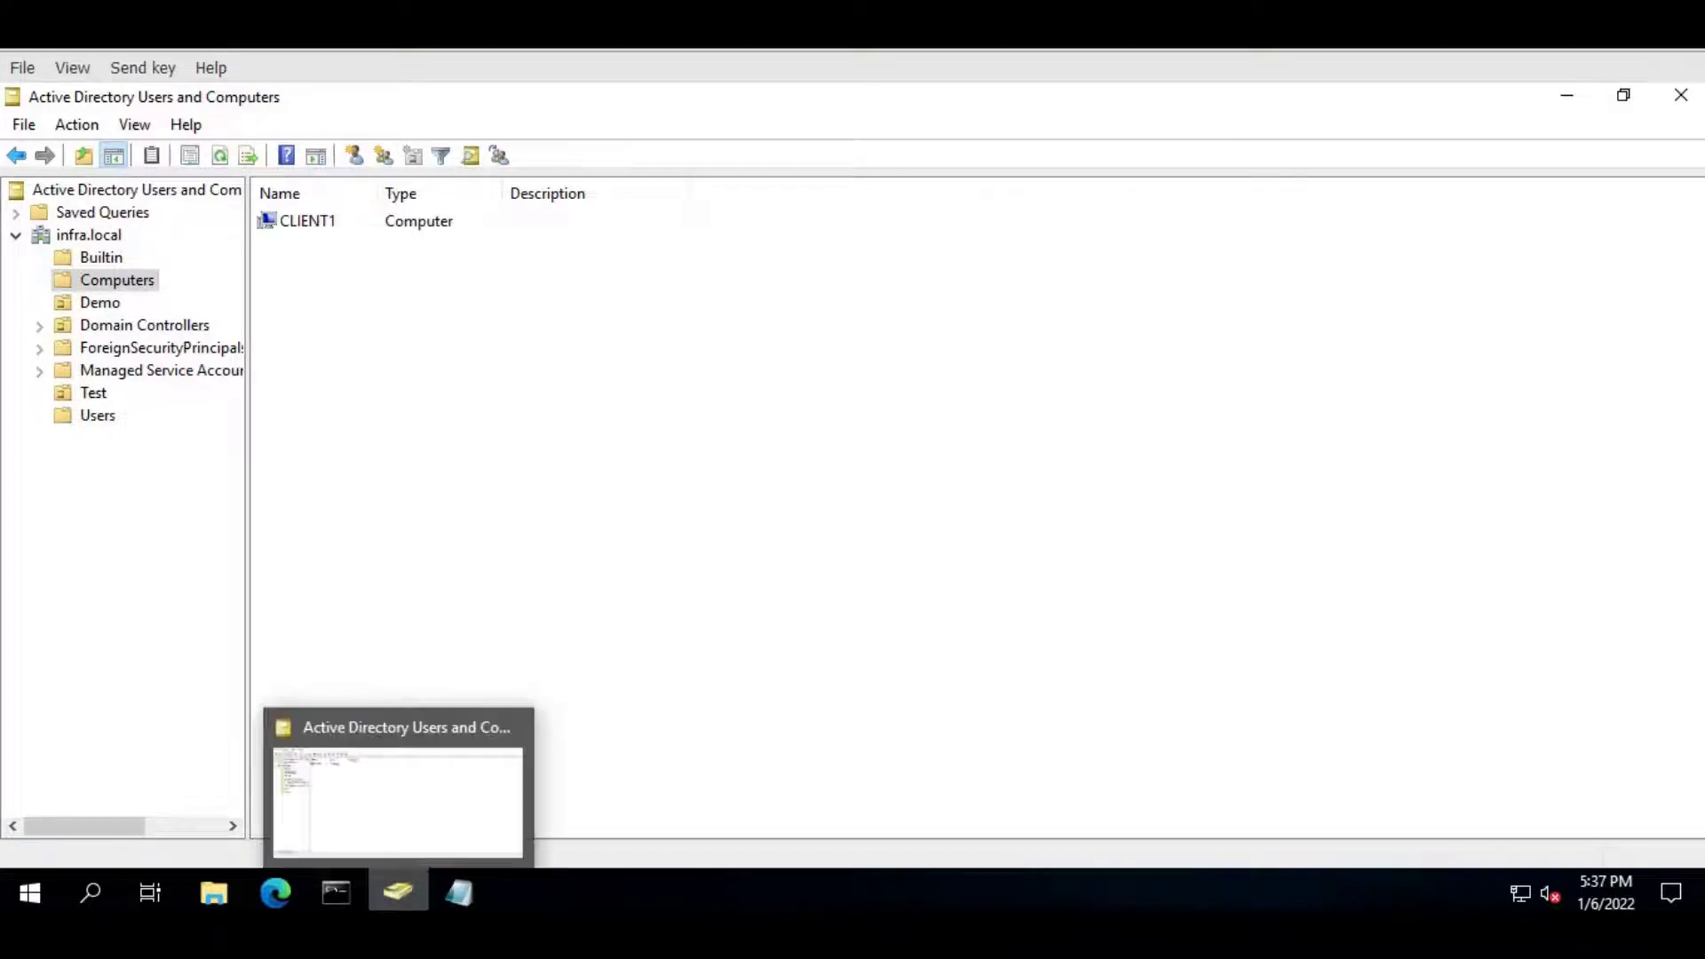
{"action": "left_click", "coordinate": [398, 893]}
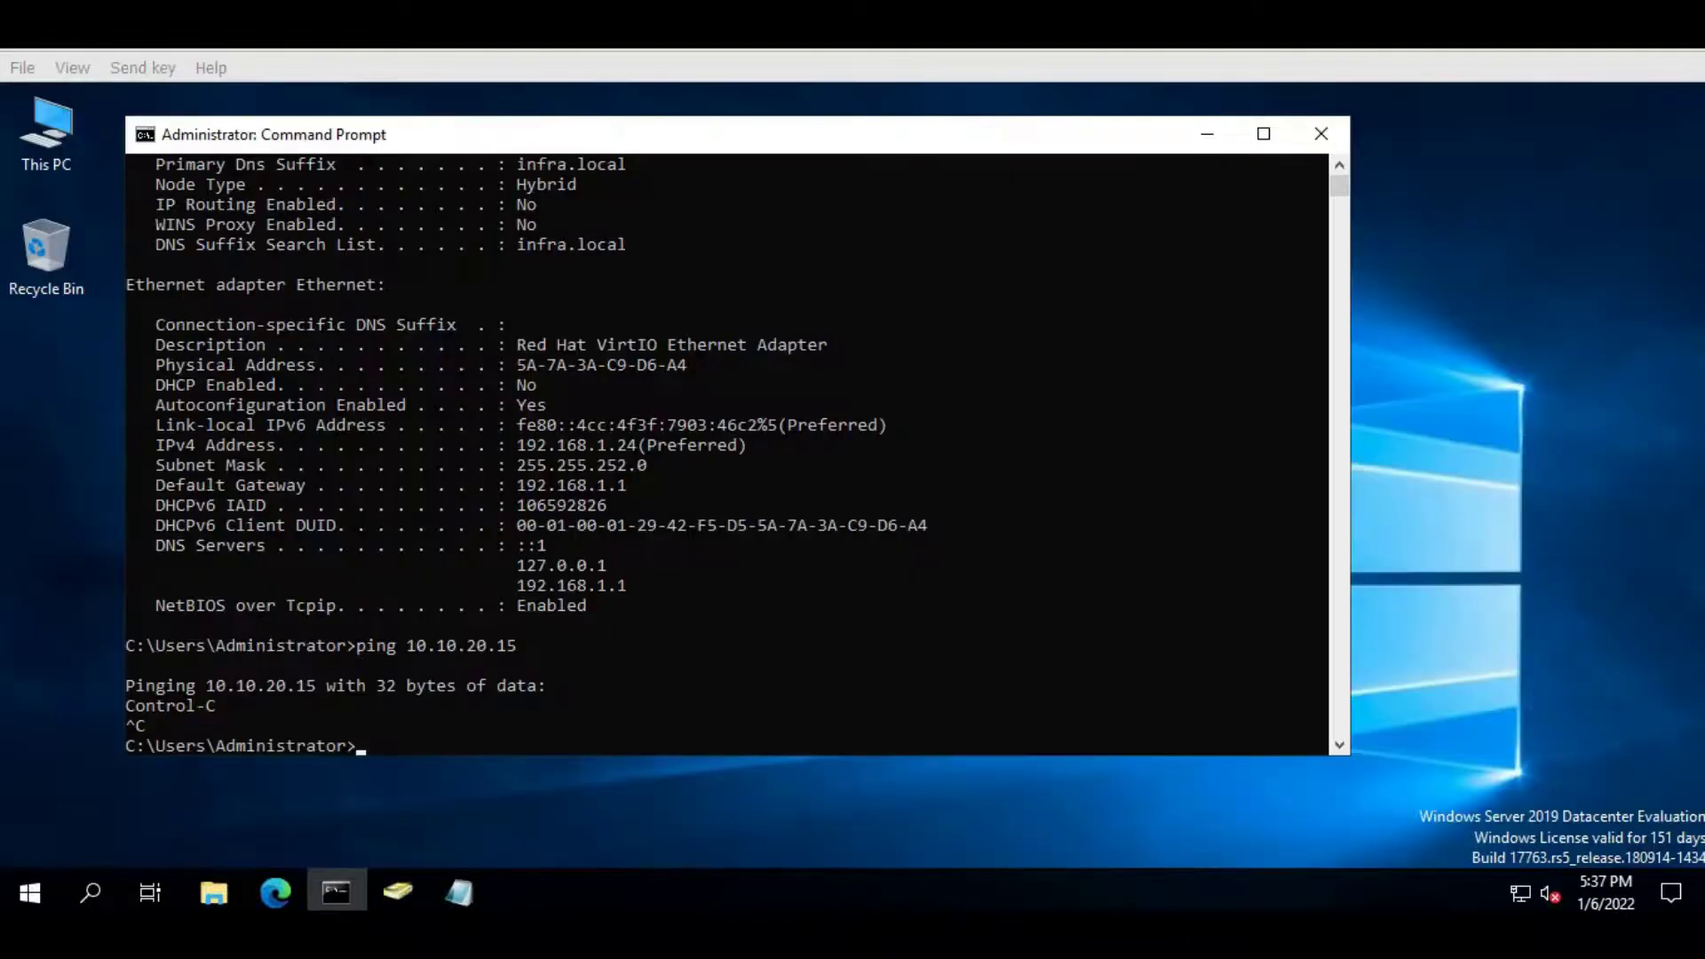
{"action": "key", "text": "alt+Tab"}
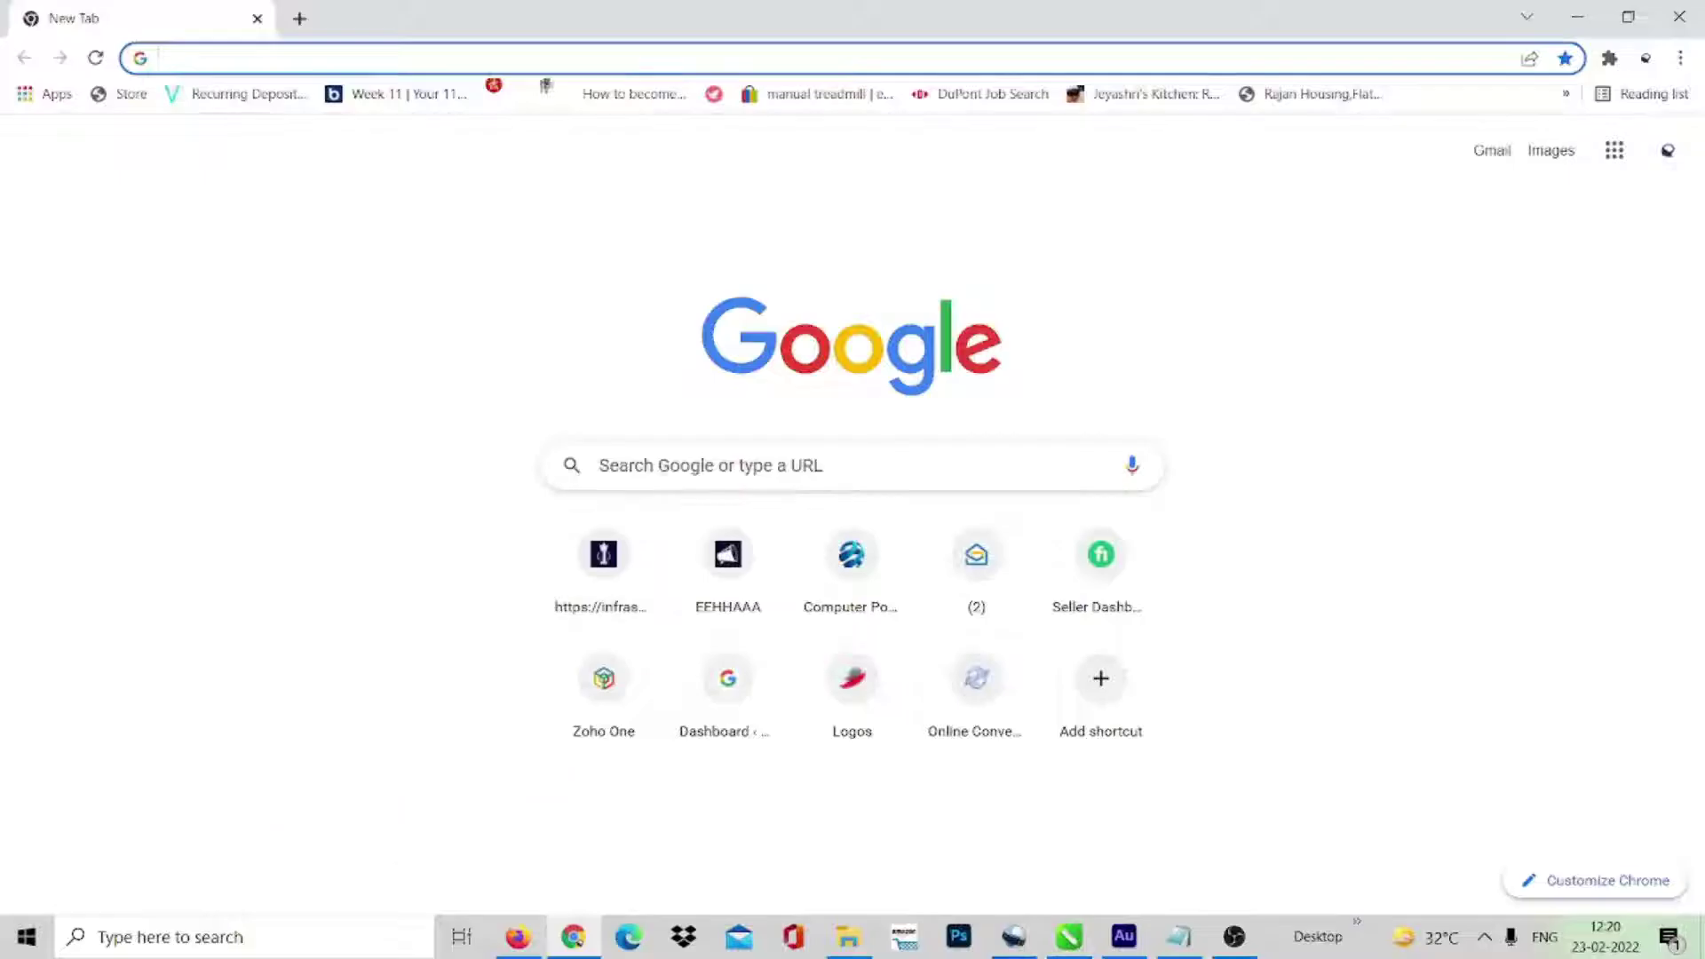
- Google 'computerportit solutions' and open the Computer Port IT Solutions website
{"action": "left_click", "coordinate": [657, 466]}
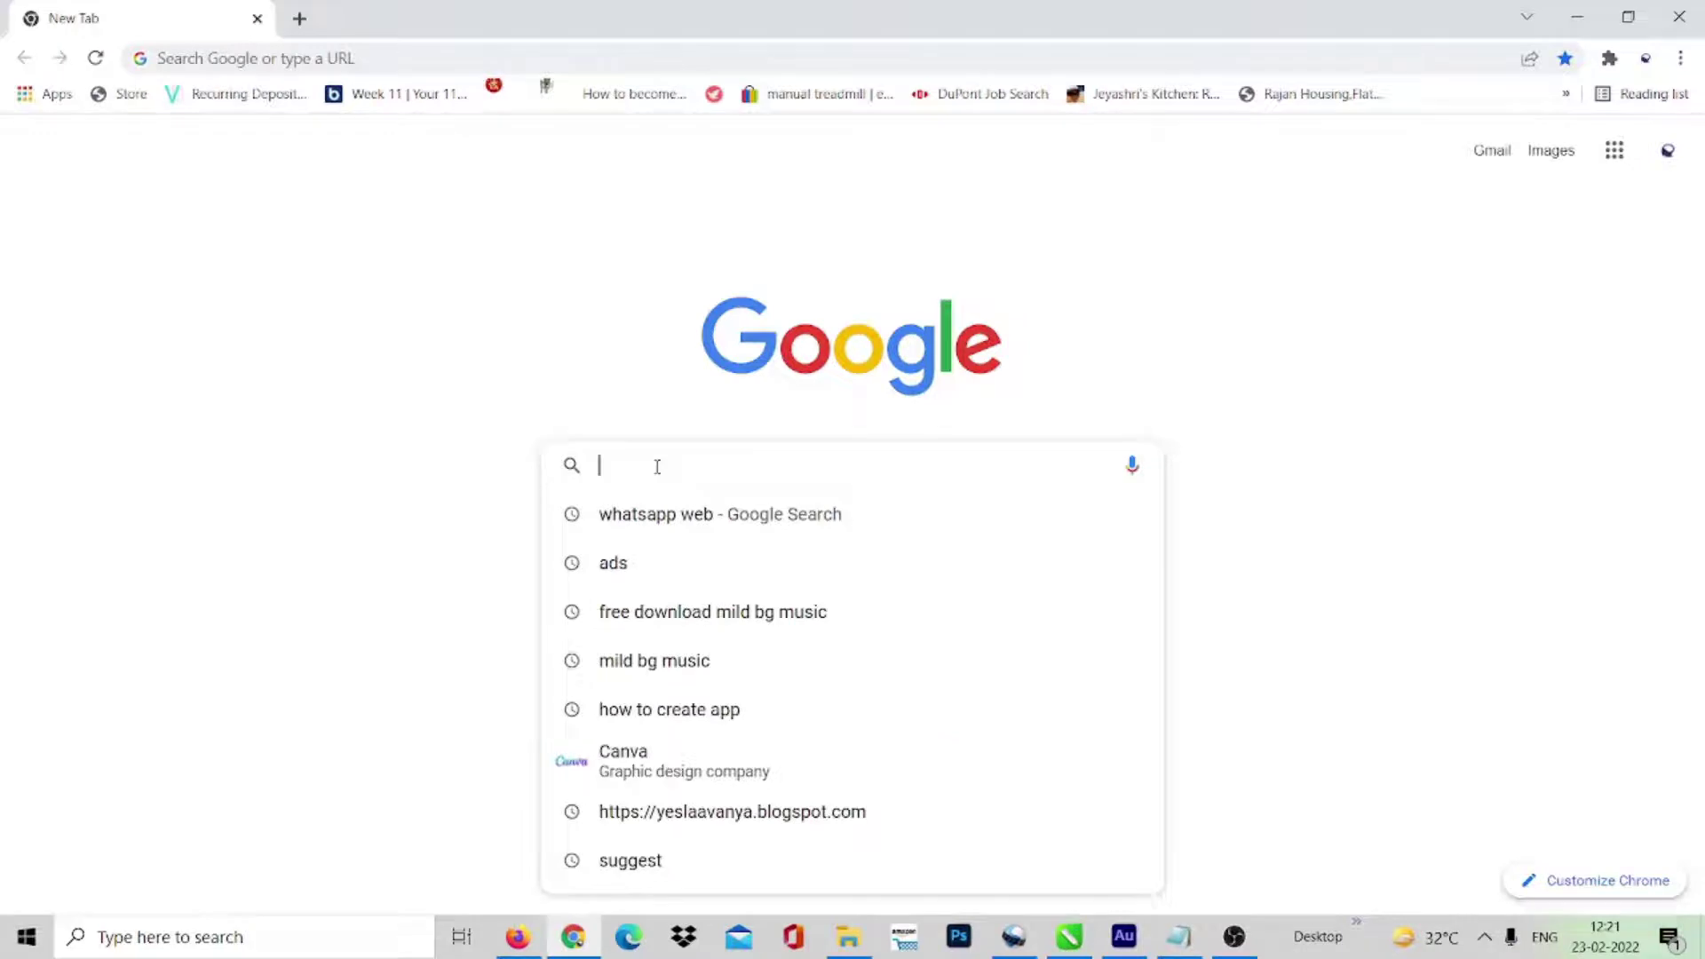
{"action": "type", "text": "computer"}
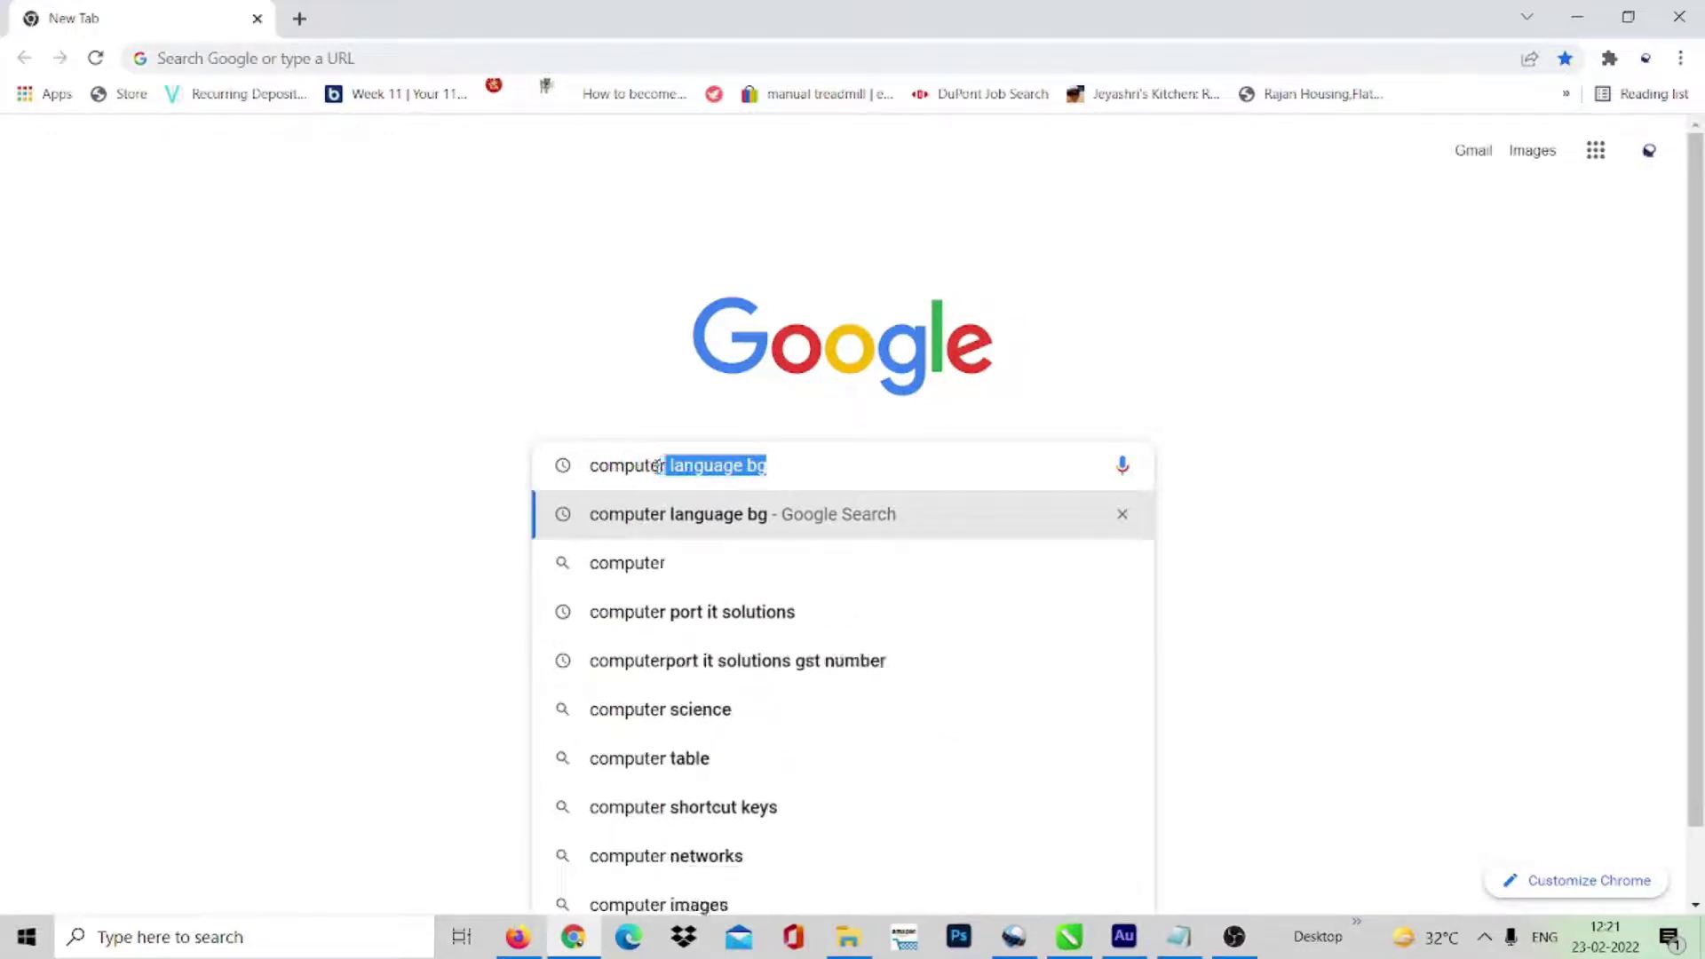
{"action": "type", "text": "portit solutions"}
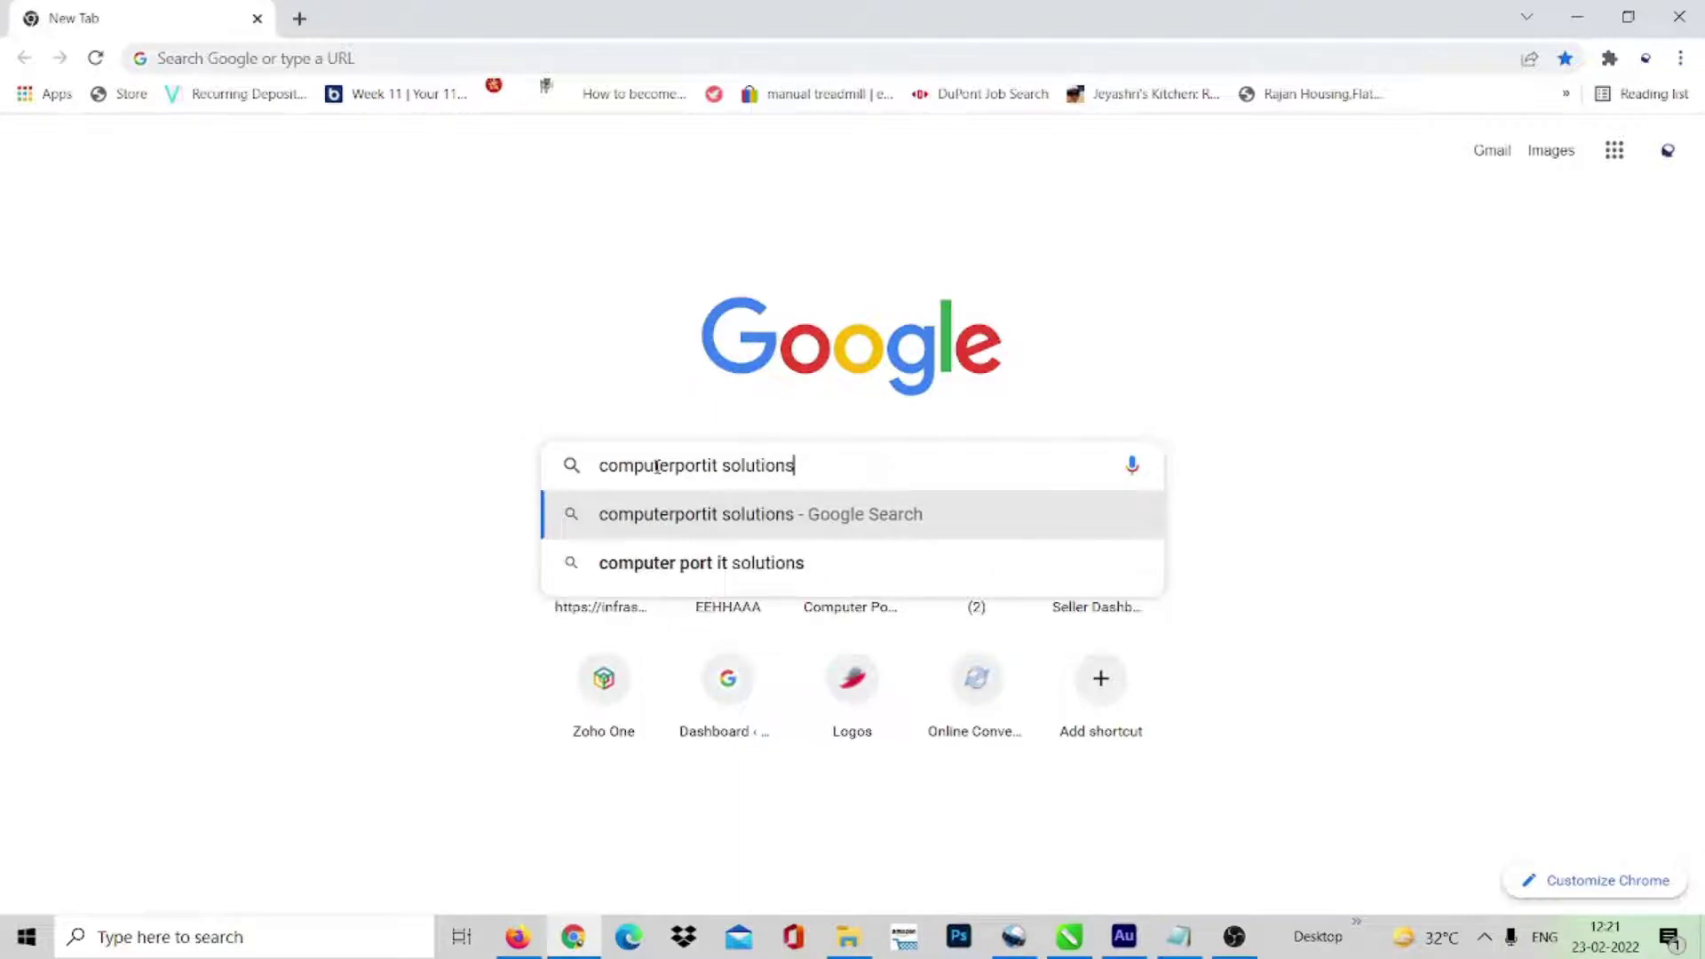
{"action": "key", "text": "Return"}
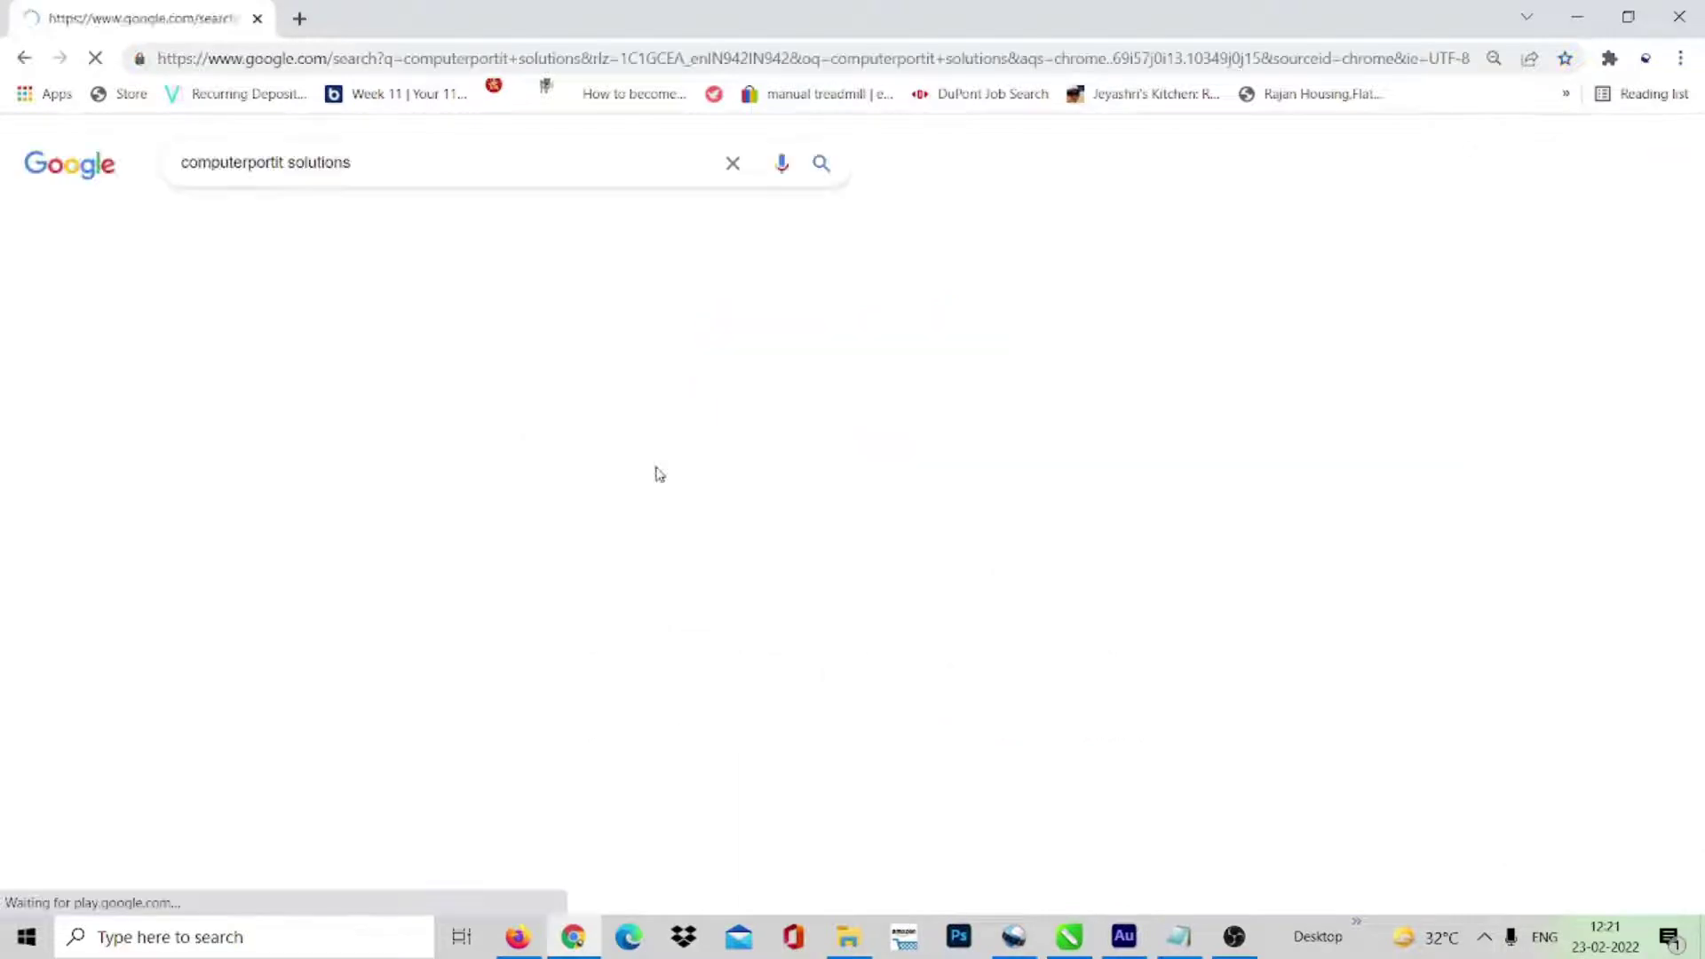
{"action": "left_click", "coordinate": [346, 416]}
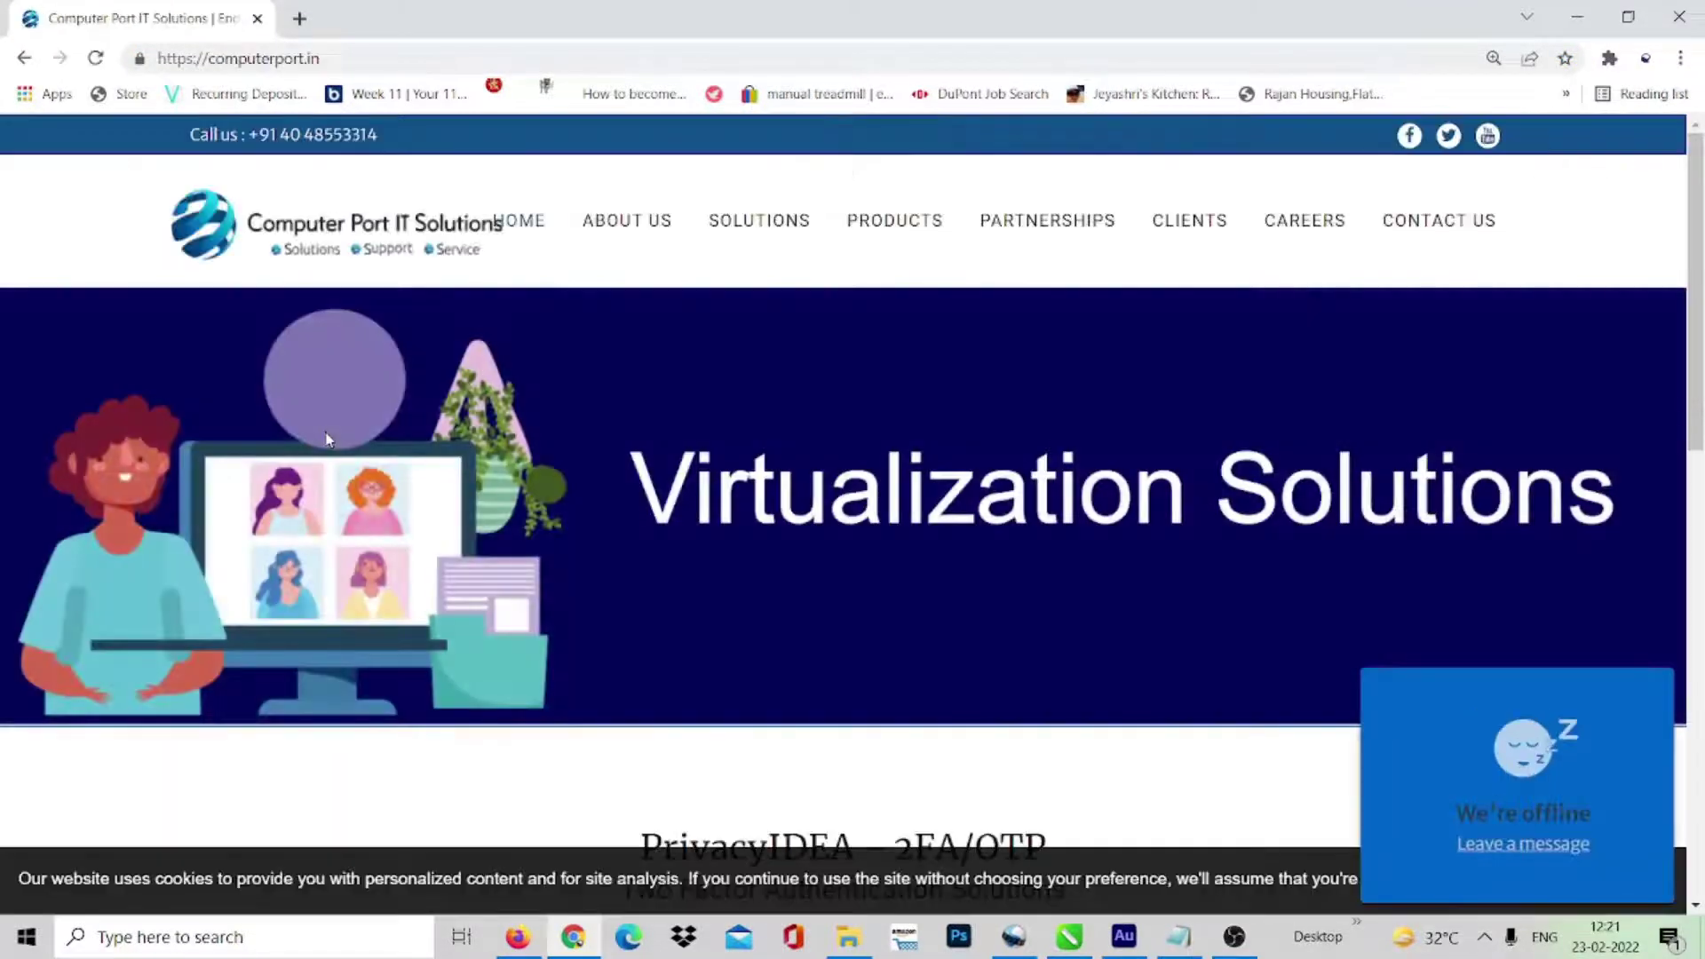
- Go to SOLUTIONS > IT CONSULTATION and browse its list of consulting services
{"action": "mouse_move", "coordinate": [752, 265]}
{"action": "mouse_move", "coordinate": [753, 229]}
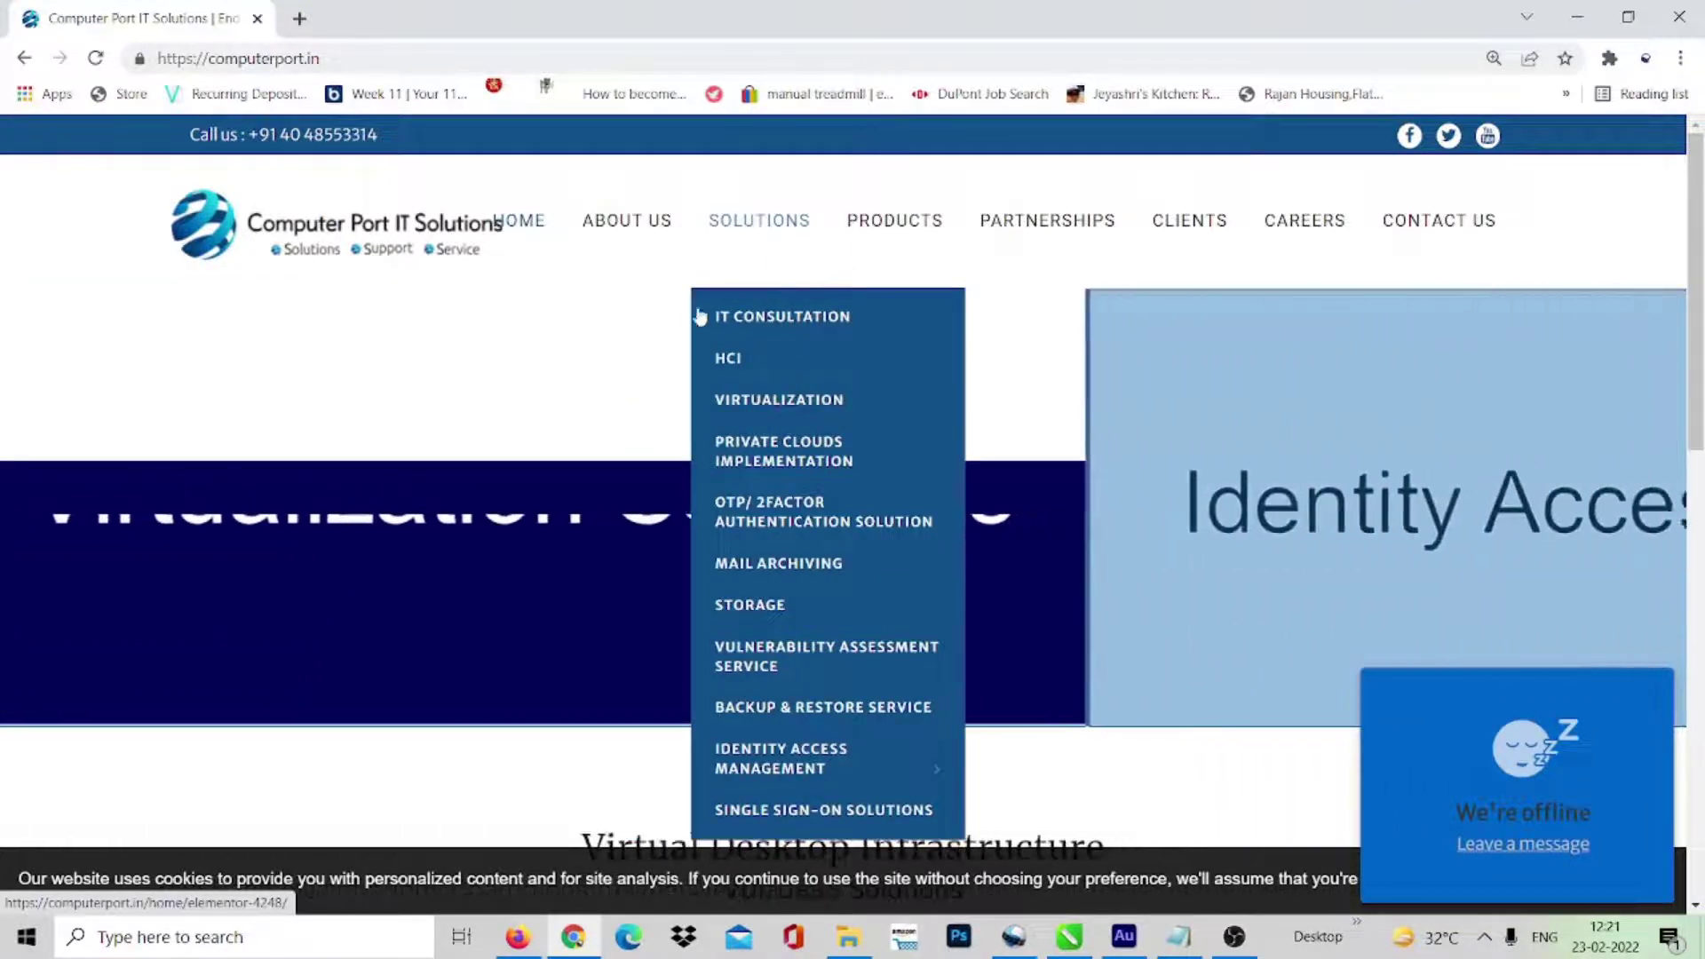
{"action": "left_click", "coordinate": [790, 328]}
{"action": "scroll", "coordinate": [875, 355], "scroll_direction": "down", "scroll_amount": 10}
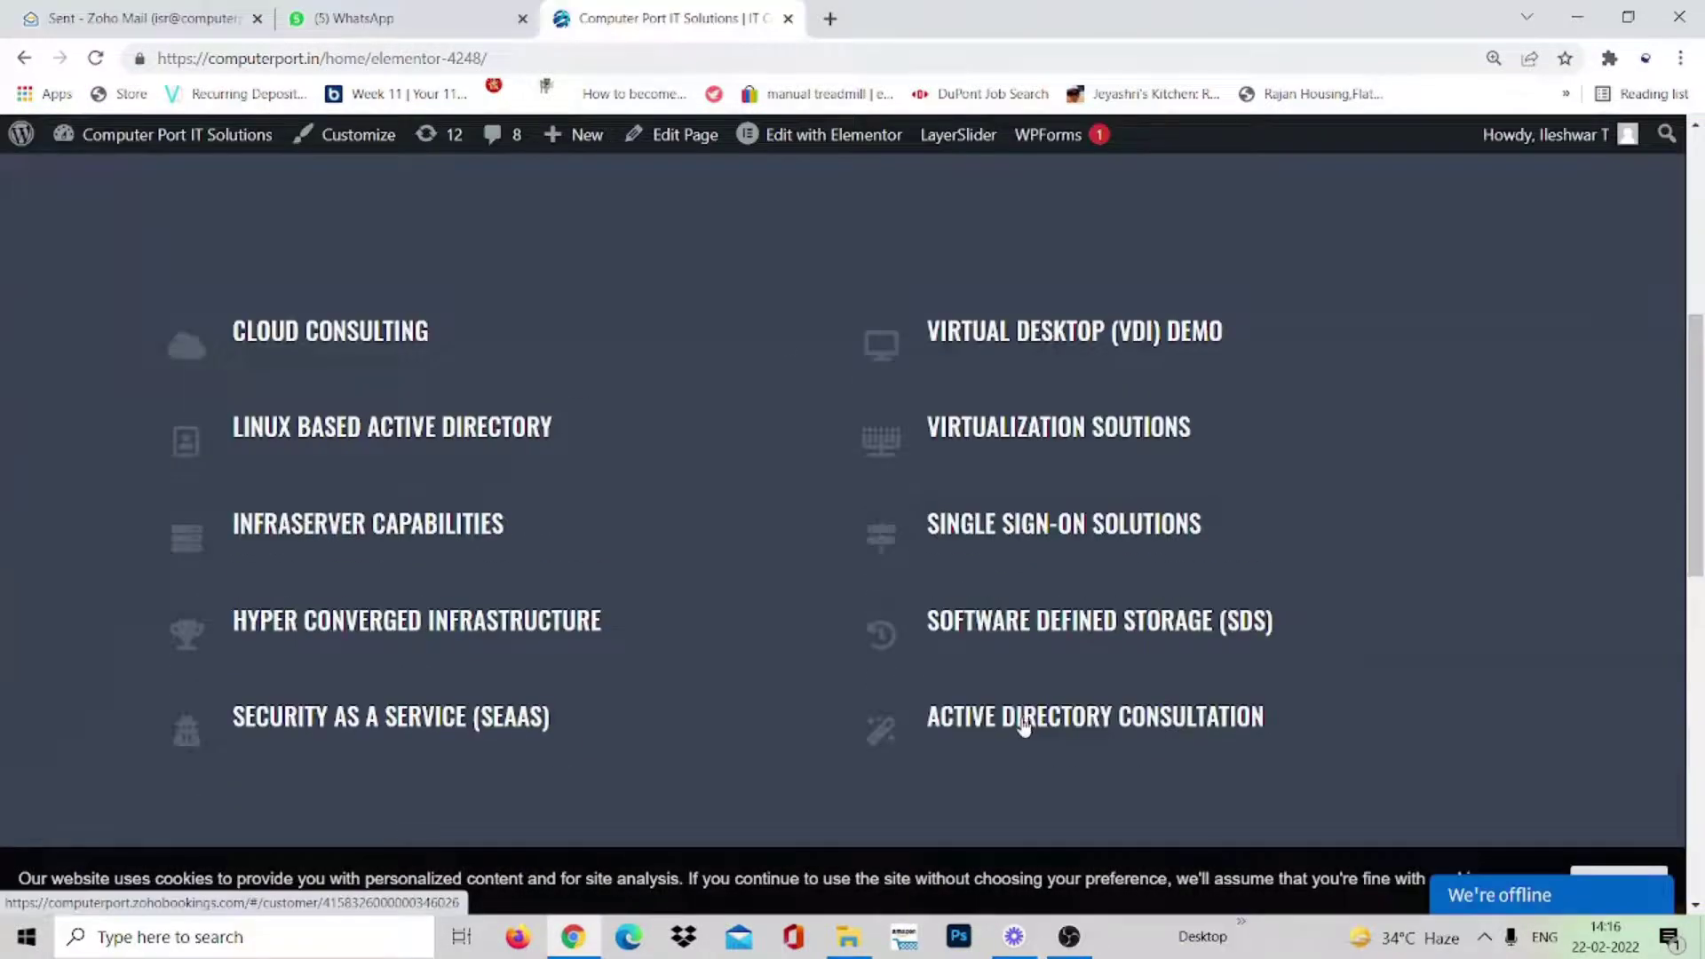
{"action": "scroll", "coordinate": [579, 361], "scroll_direction": "up", "scroll_amount": 10}
{"action": "scroll", "coordinate": [704, 378], "scroll_direction": "down", "scroll_amount": 10}
- Choose Active Directory Consultation on 22 Feb 2022 at 14:30 and proceed to booking
{"action": "left_click", "coordinate": [1023, 727]}
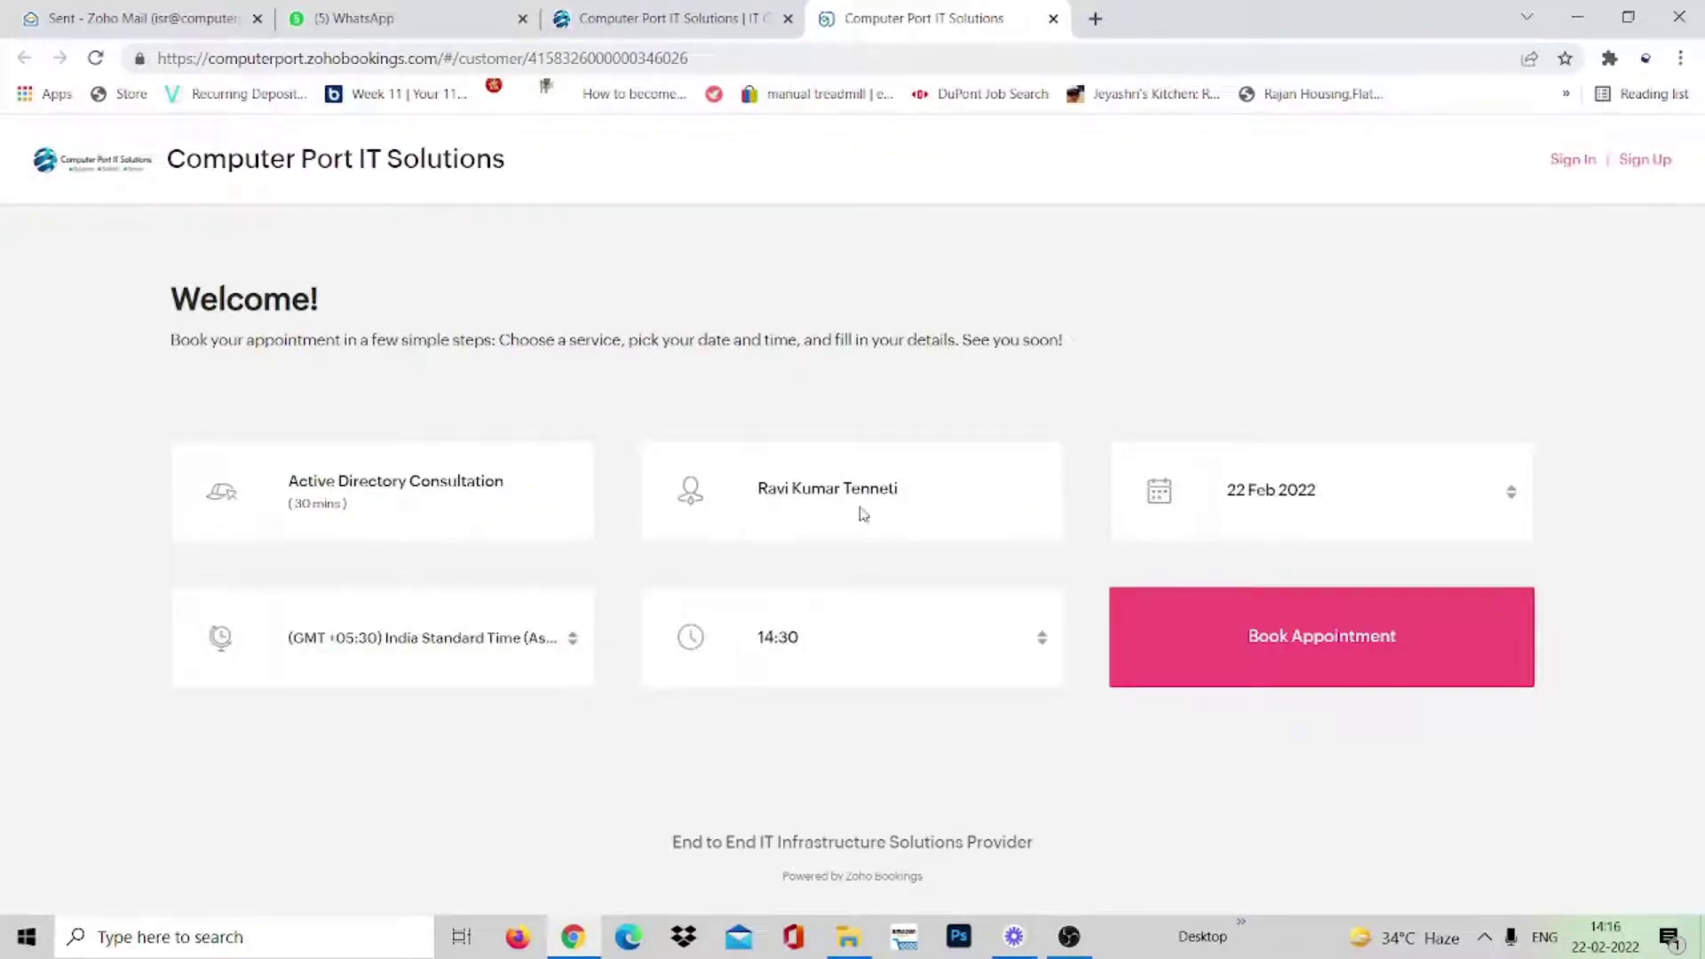
{"action": "left_click", "coordinate": [1514, 506]}
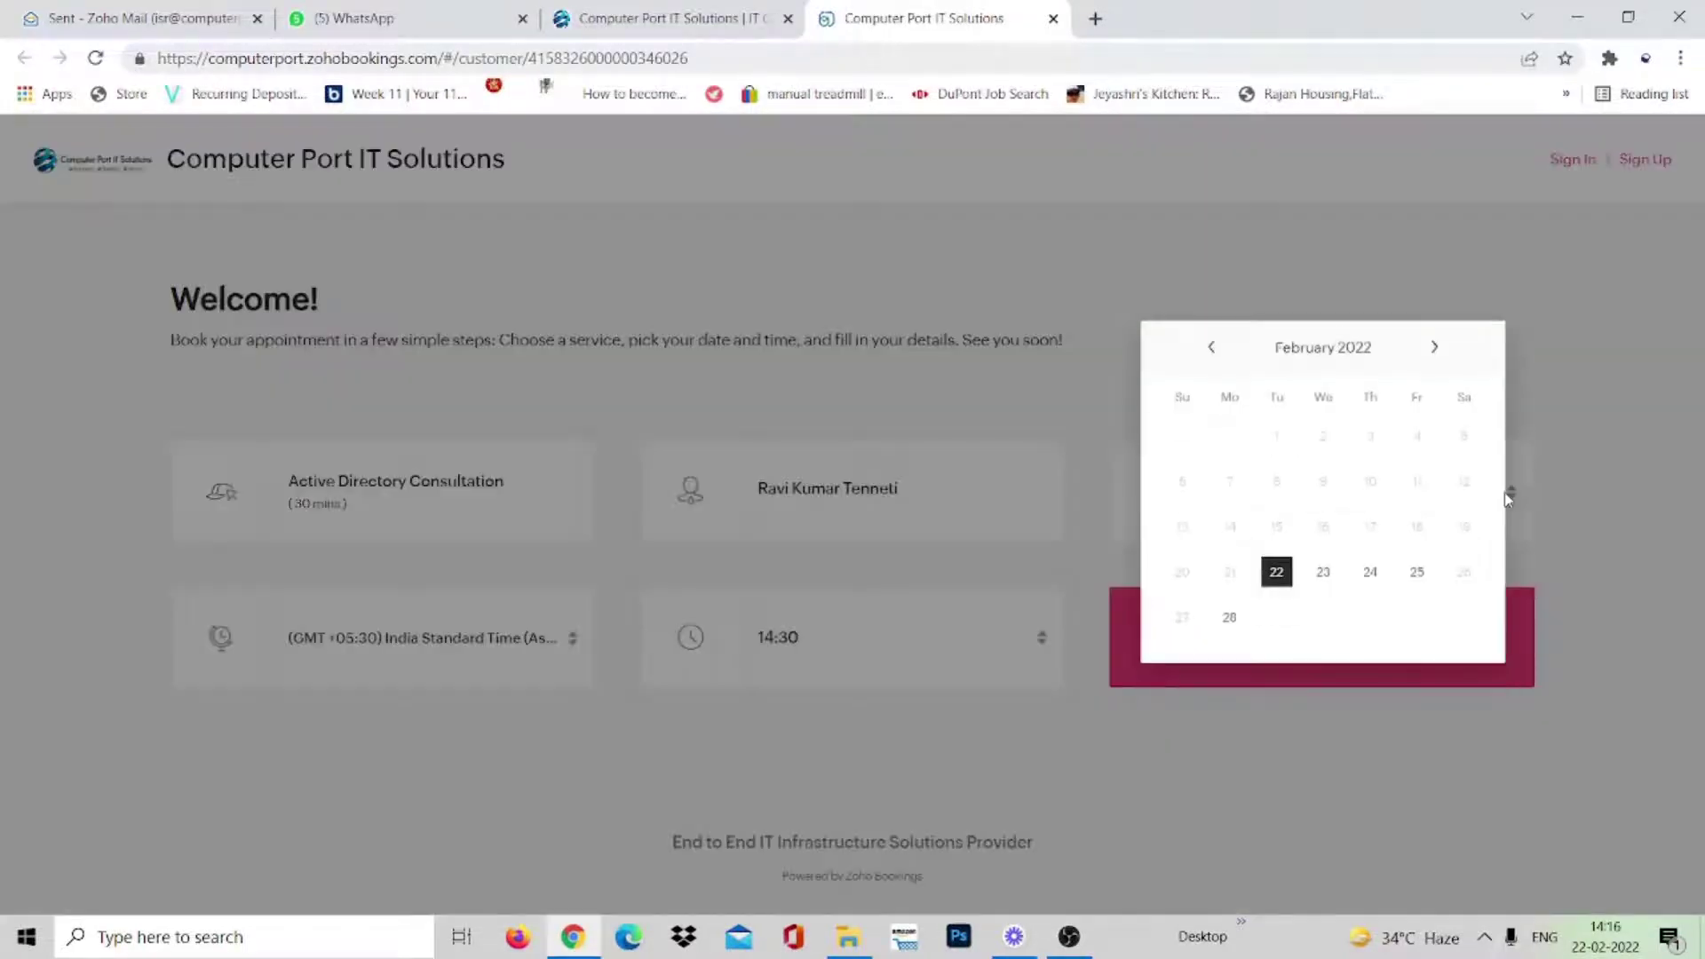
{"action": "left_click", "coordinate": [1552, 519]}
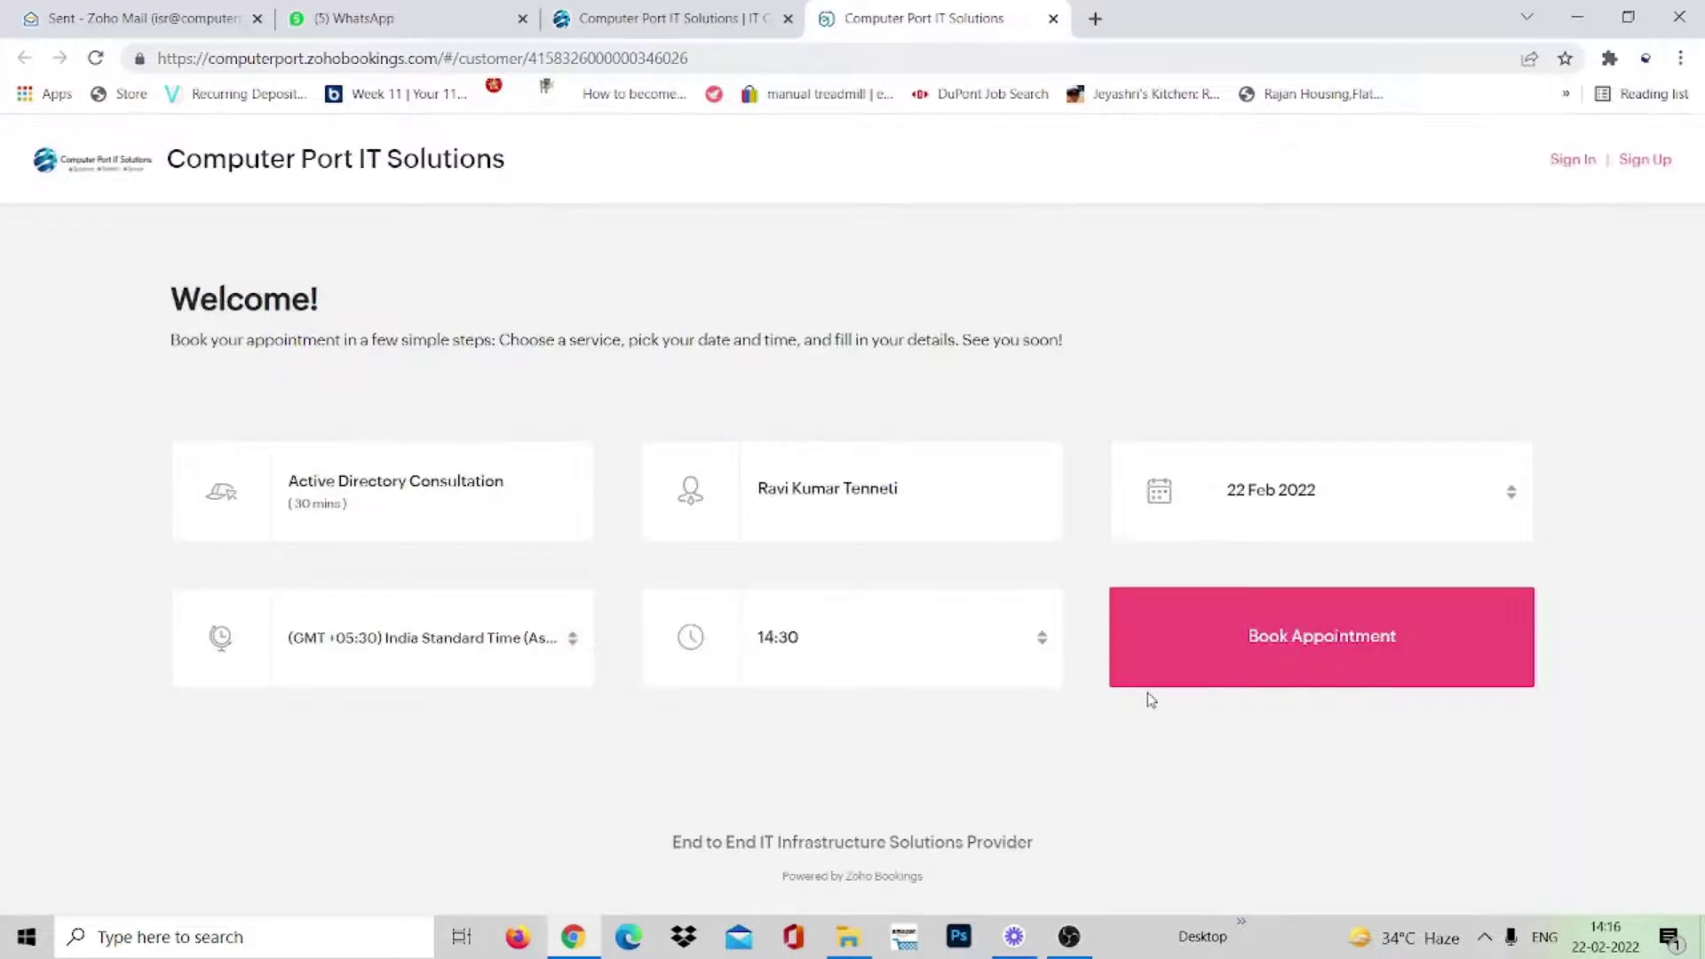
{"action": "left_click", "coordinate": [986, 657]}
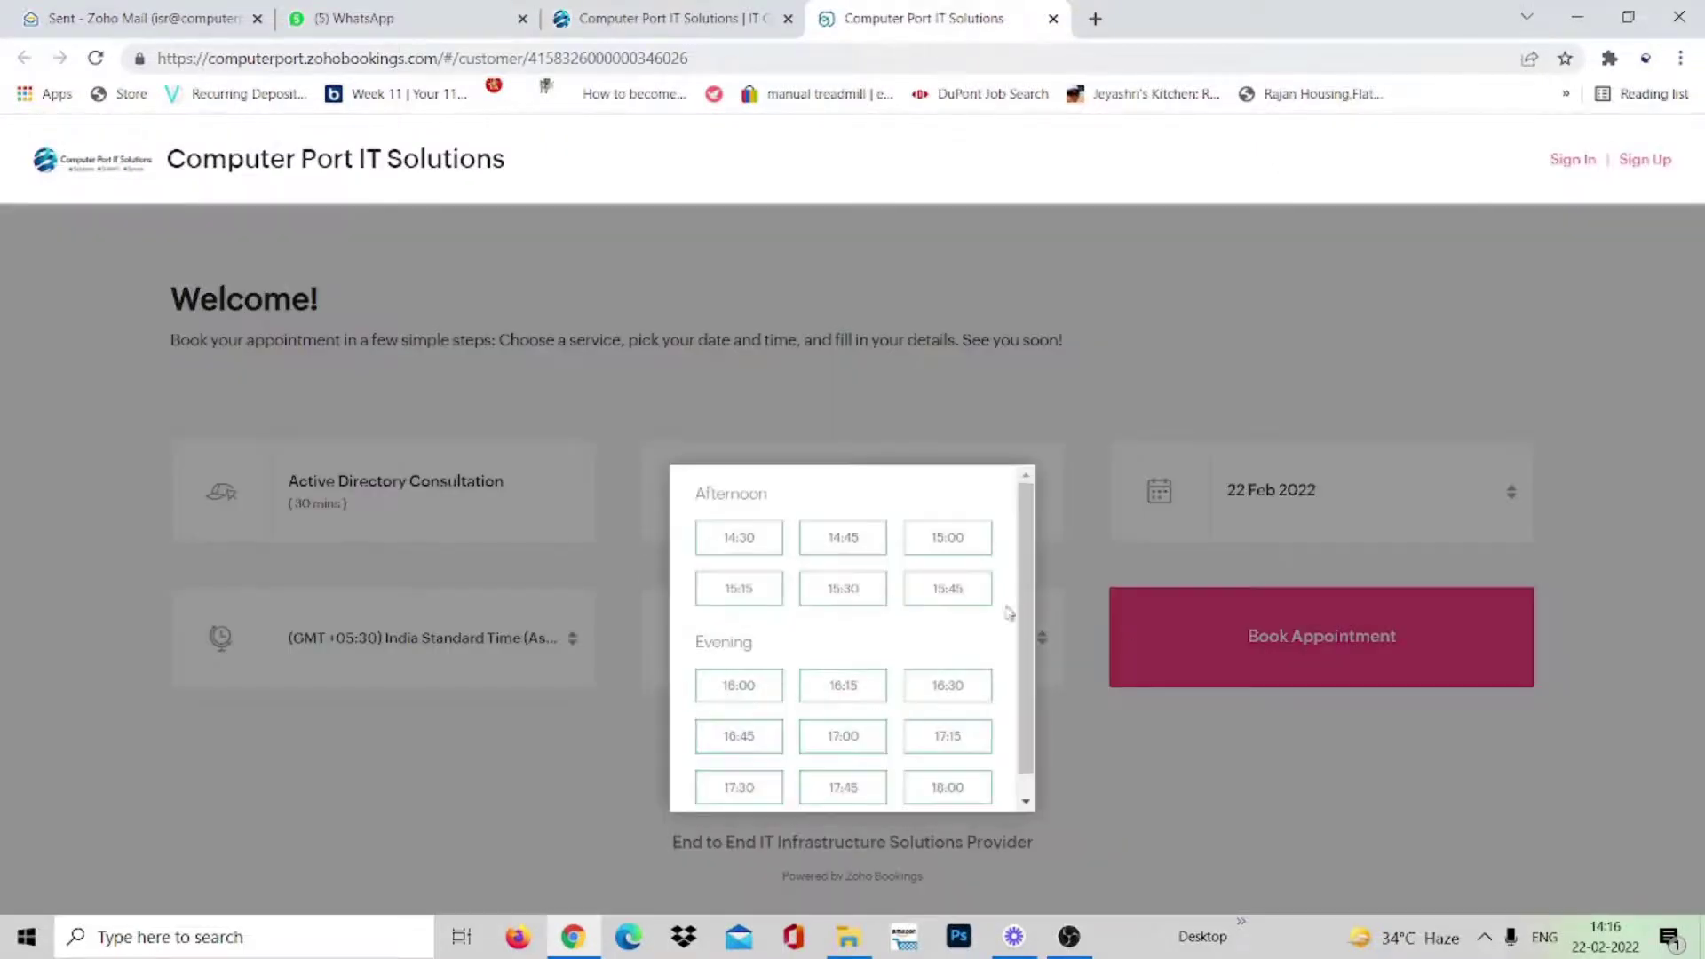
{"action": "left_click", "coordinate": [1112, 781]}
{"action": "left_click", "coordinate": [1268, 642]}
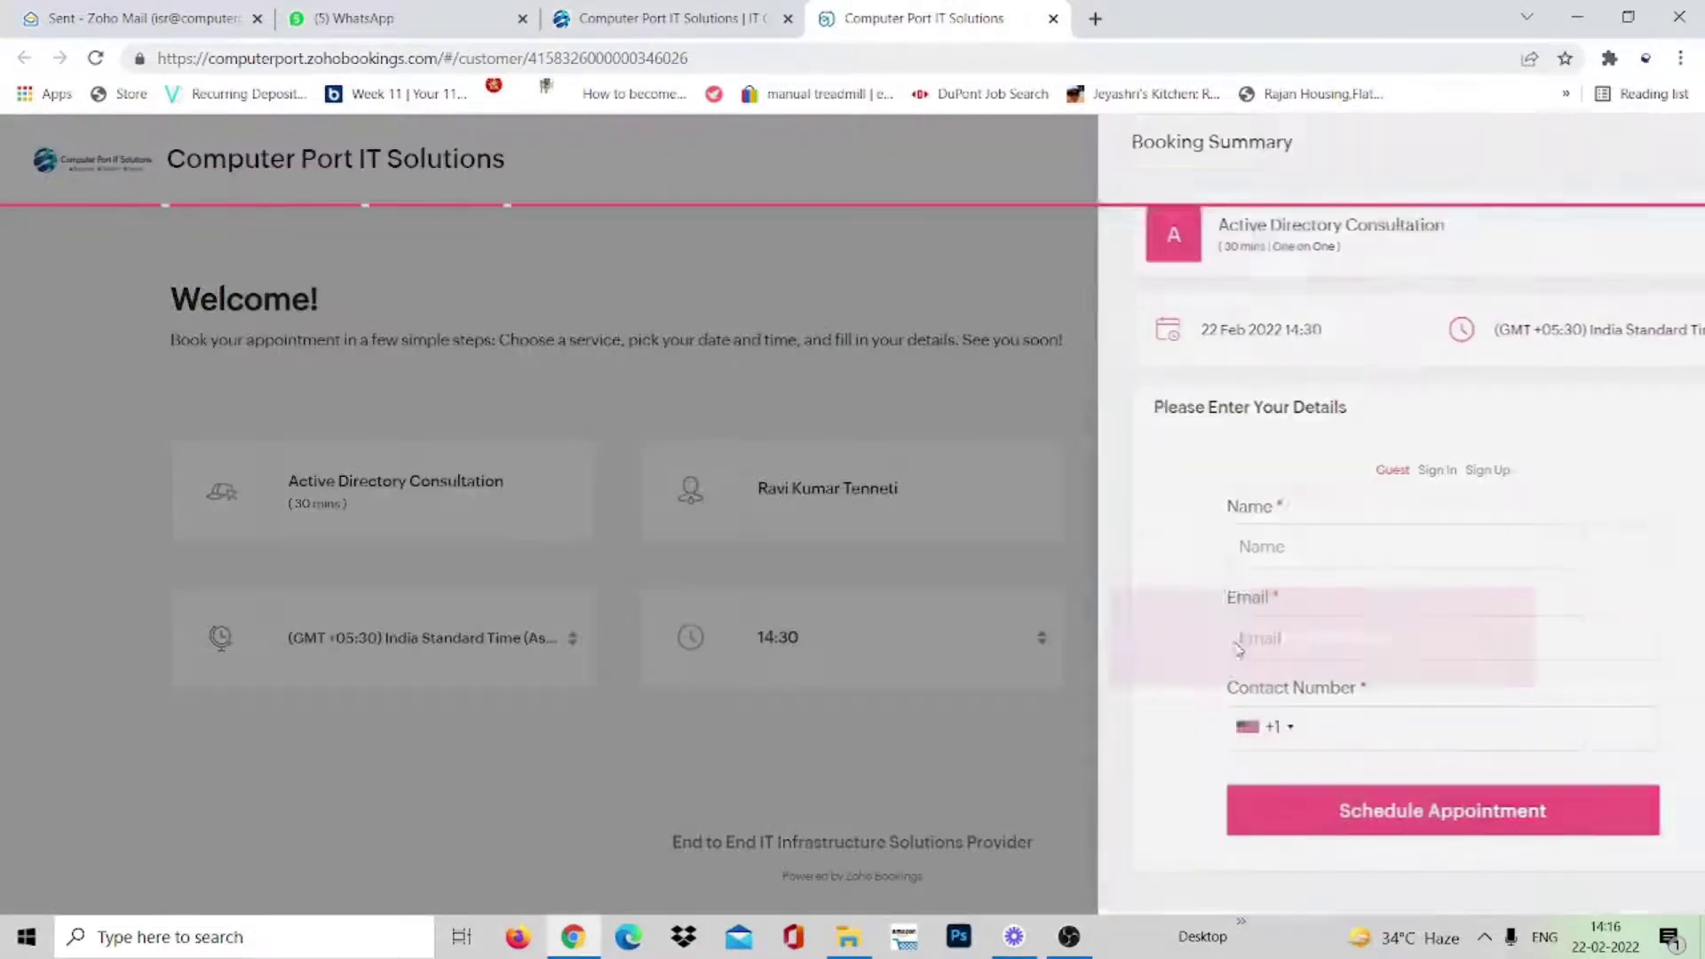
- Fill in the customer's name, e-mail and contact number, and schedule the appointment
{"action": "left_click", "coordinate": [1200, 545]}
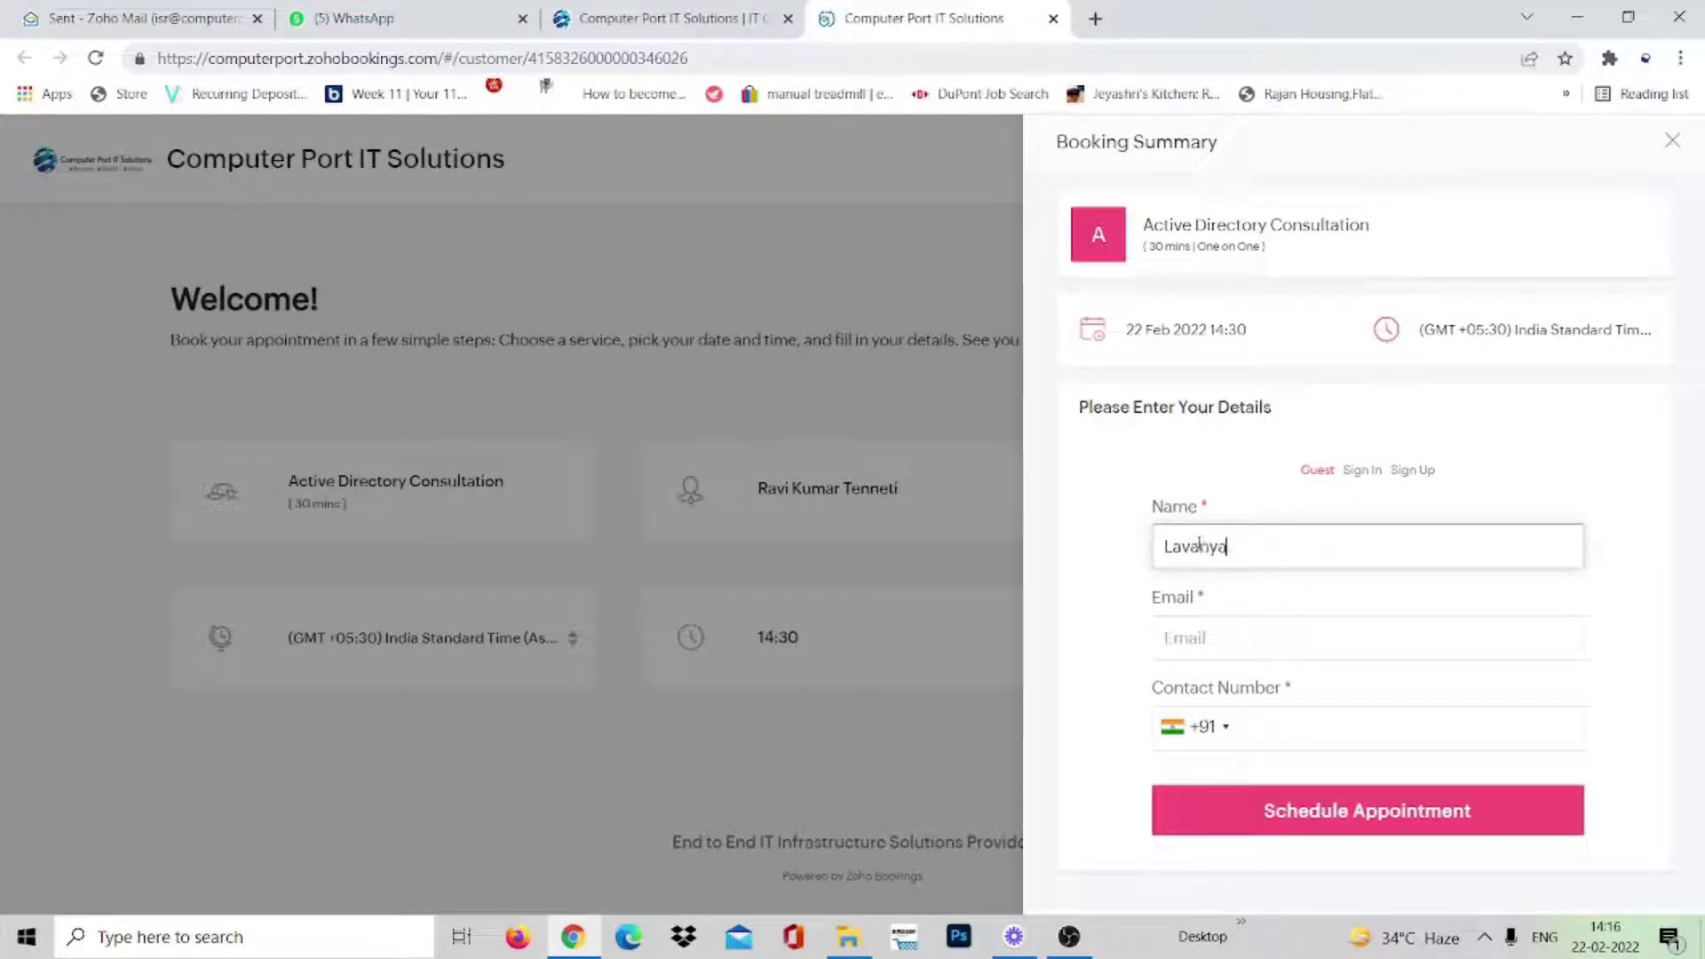
{"action": "type", "text": "S"}
{"action": "left_click", "coordinate": [1246, 641]}
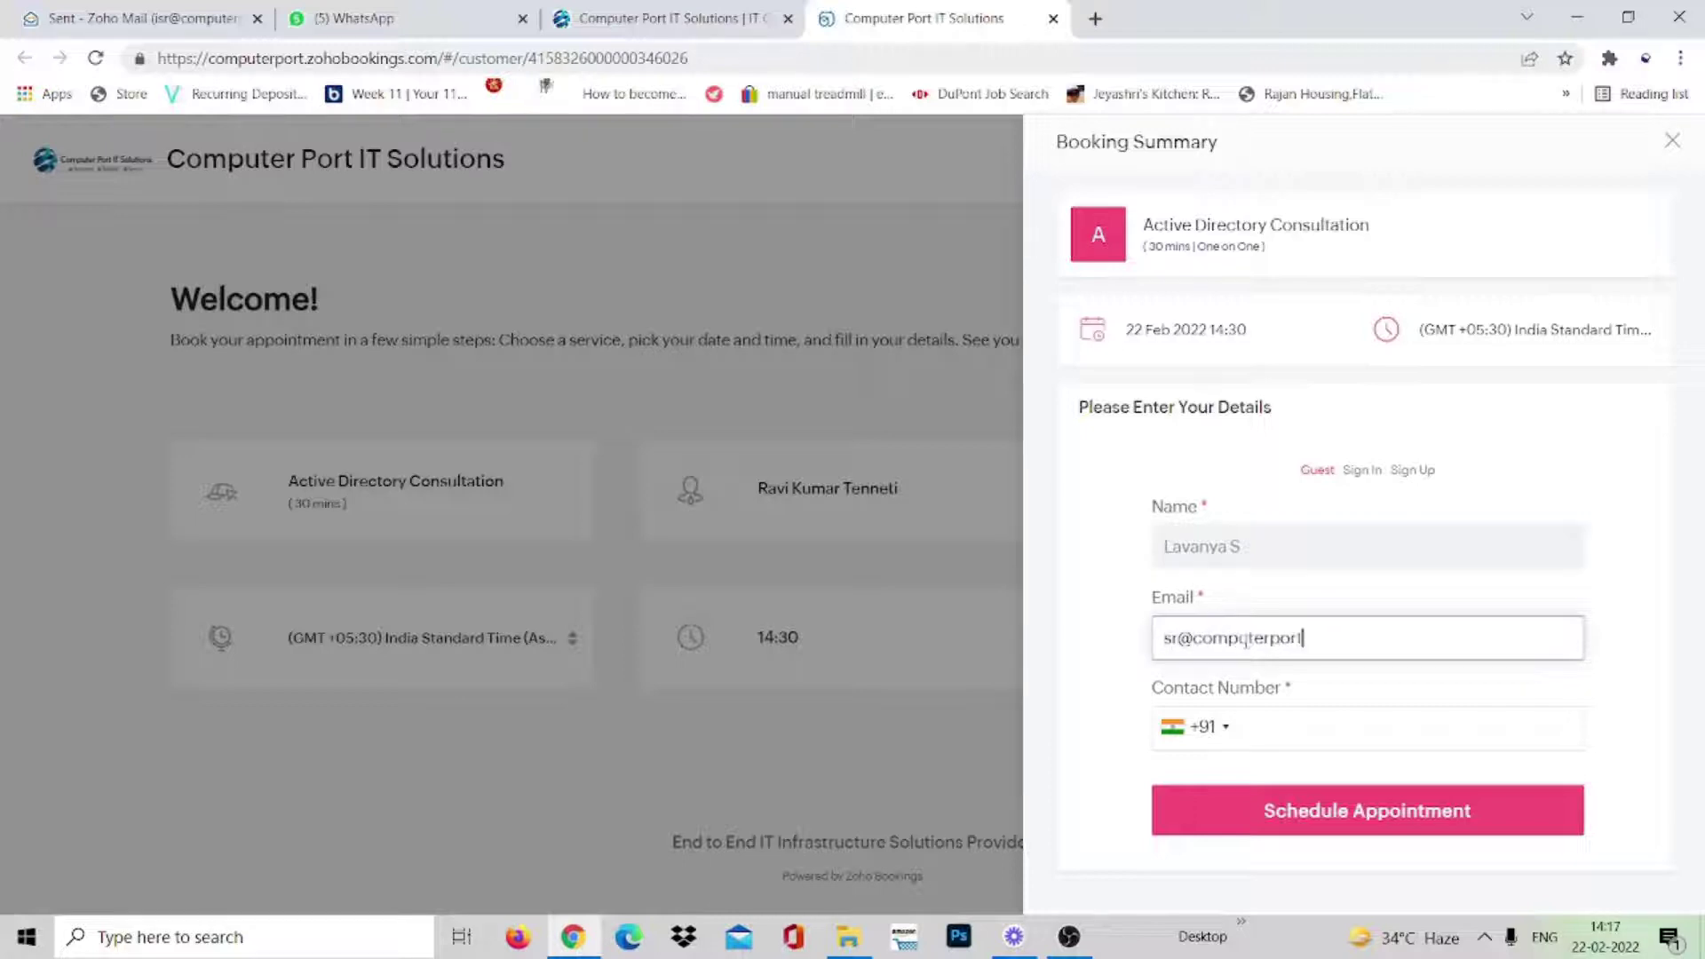
{"action": "left_click", "coordinate": [1268, 737]}
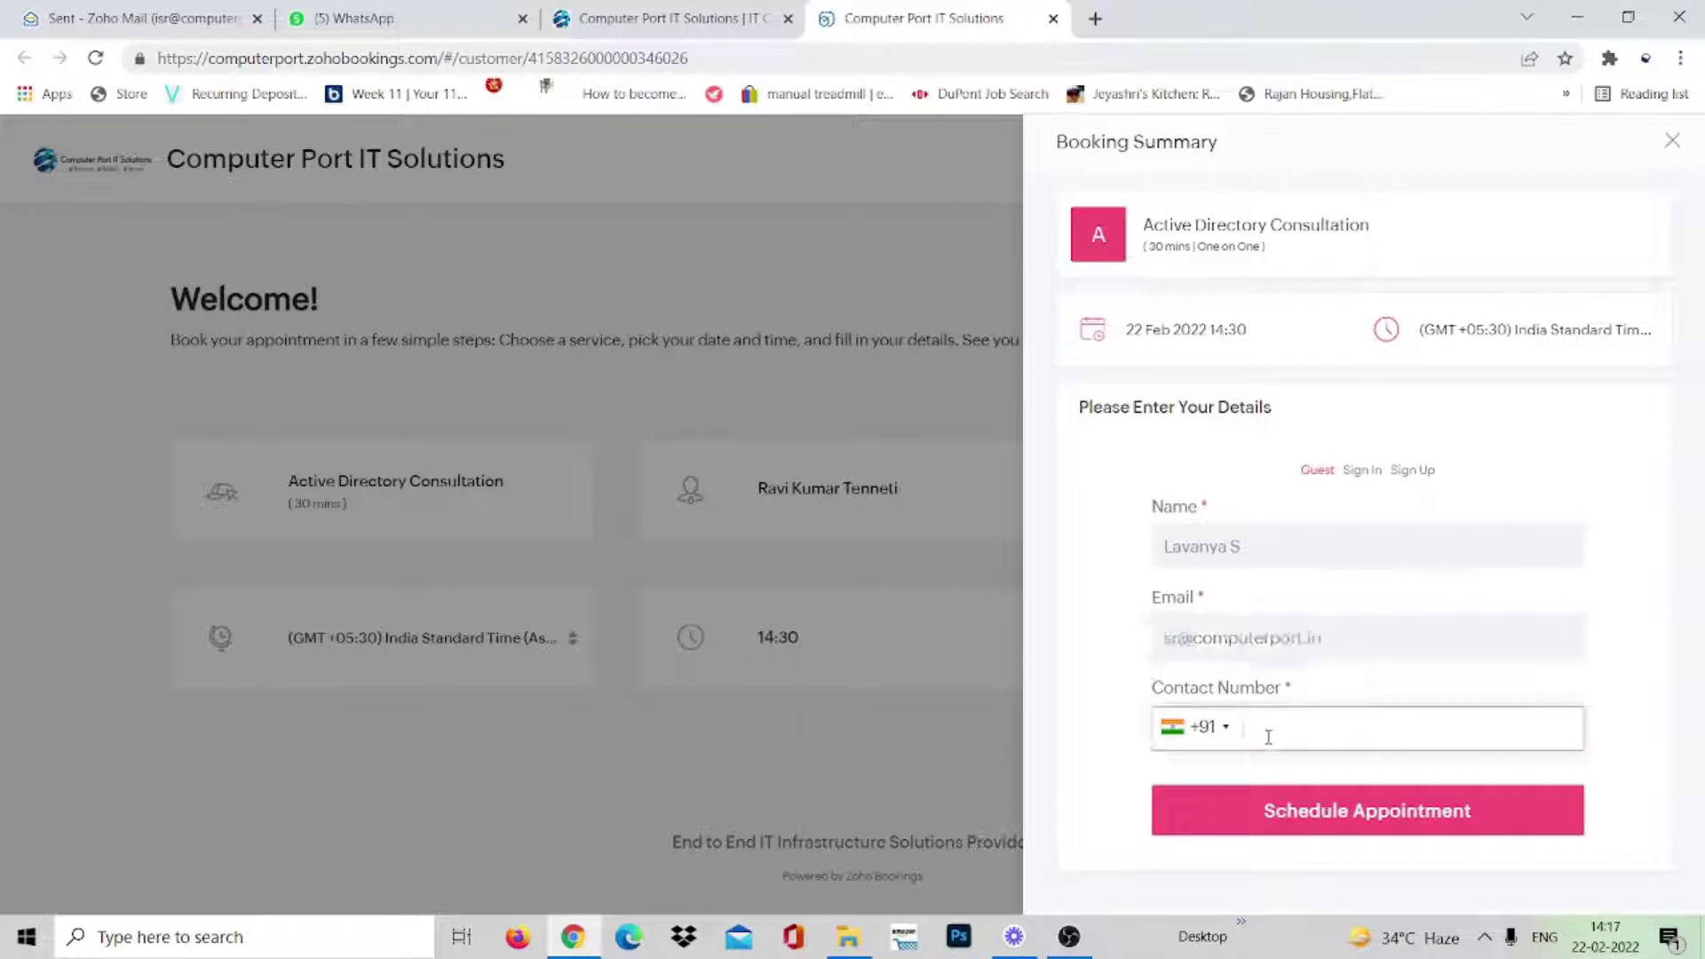
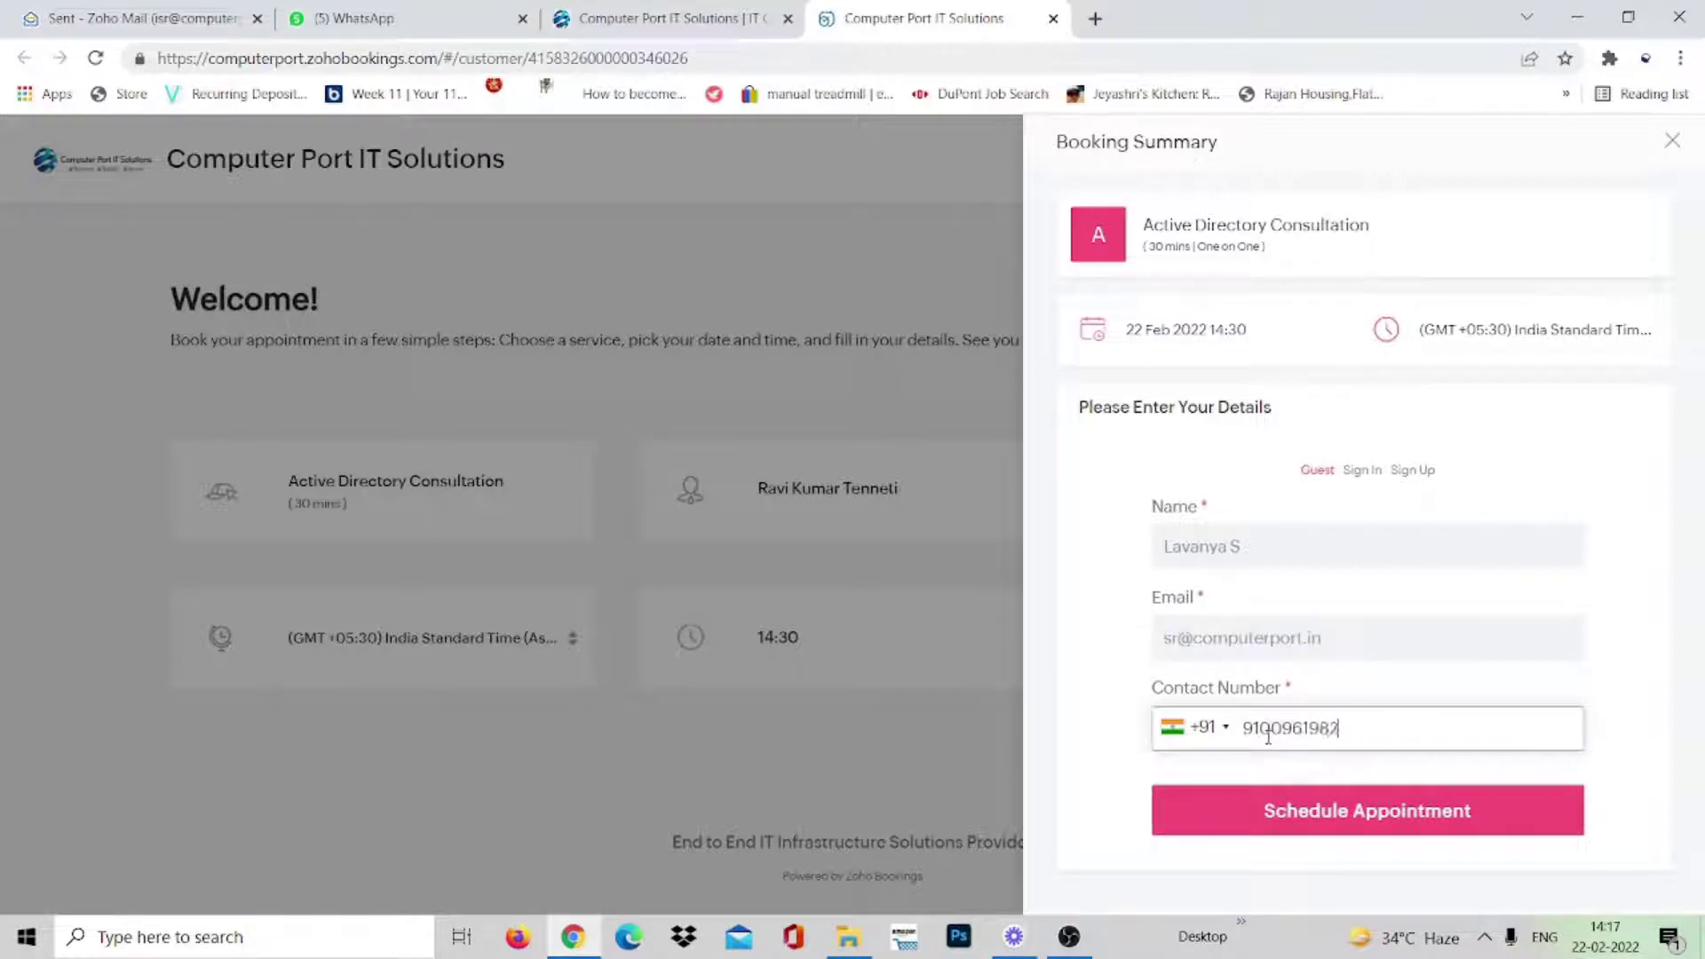
{"action": "left_click", "coordinate": [1311, 818]}
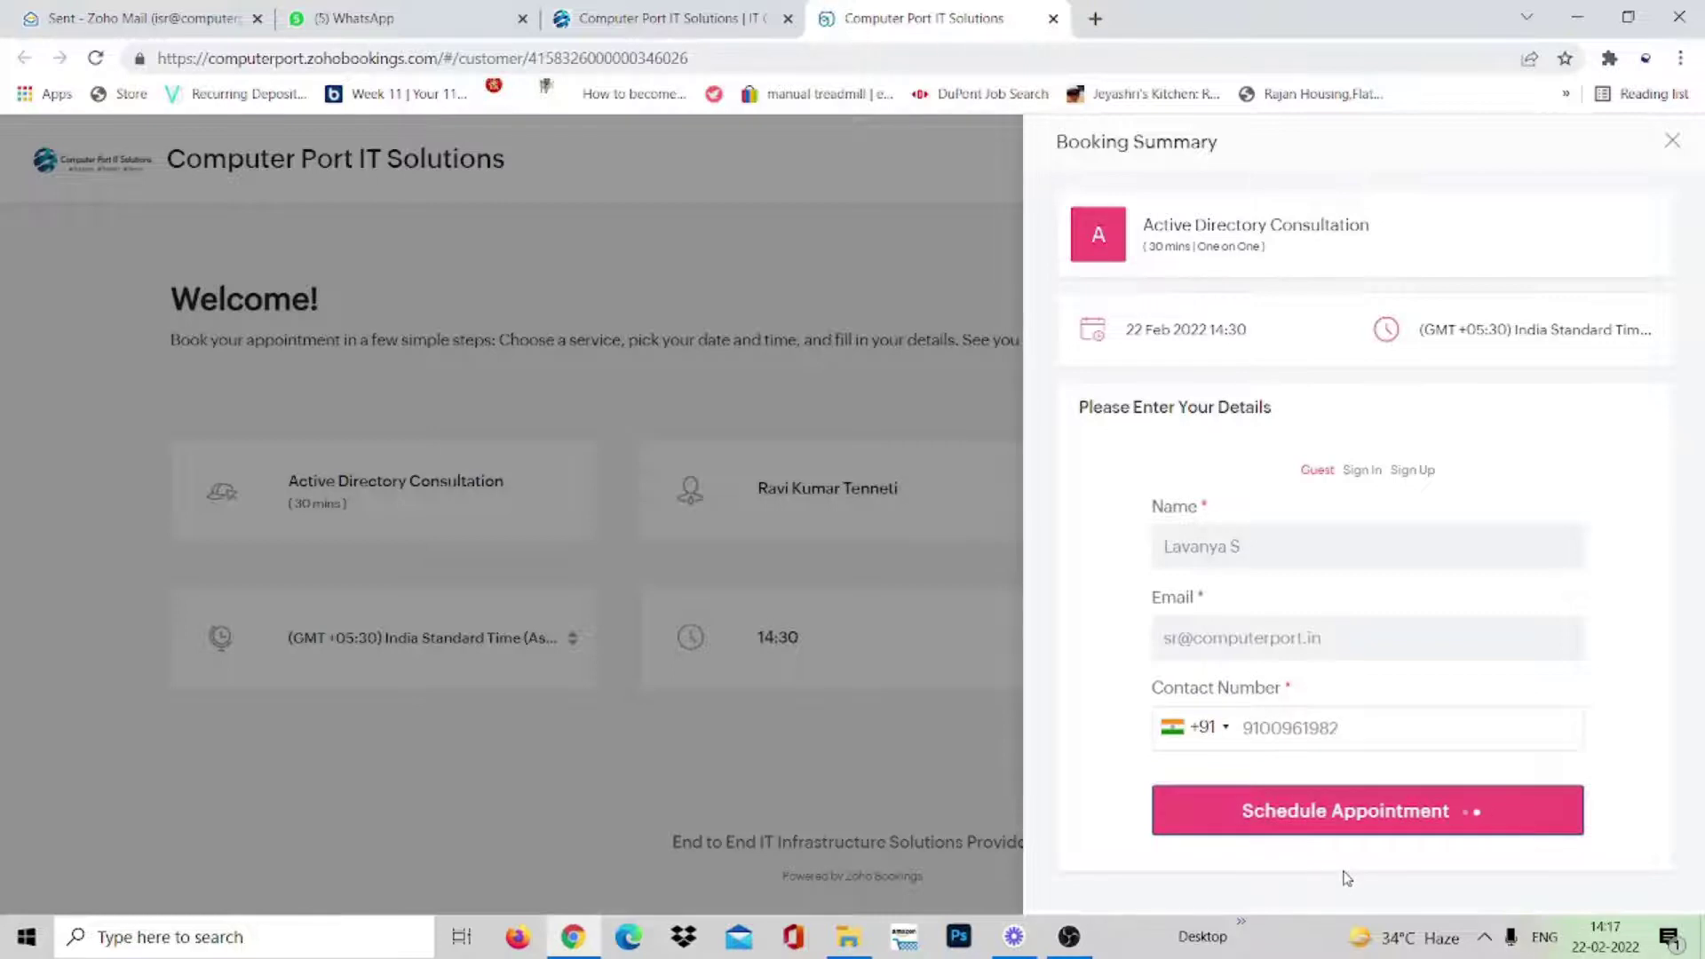
{"action": "scroll", "coordinate": [702, 604], "scroll_direction": "down", "scroll_amount": 3}
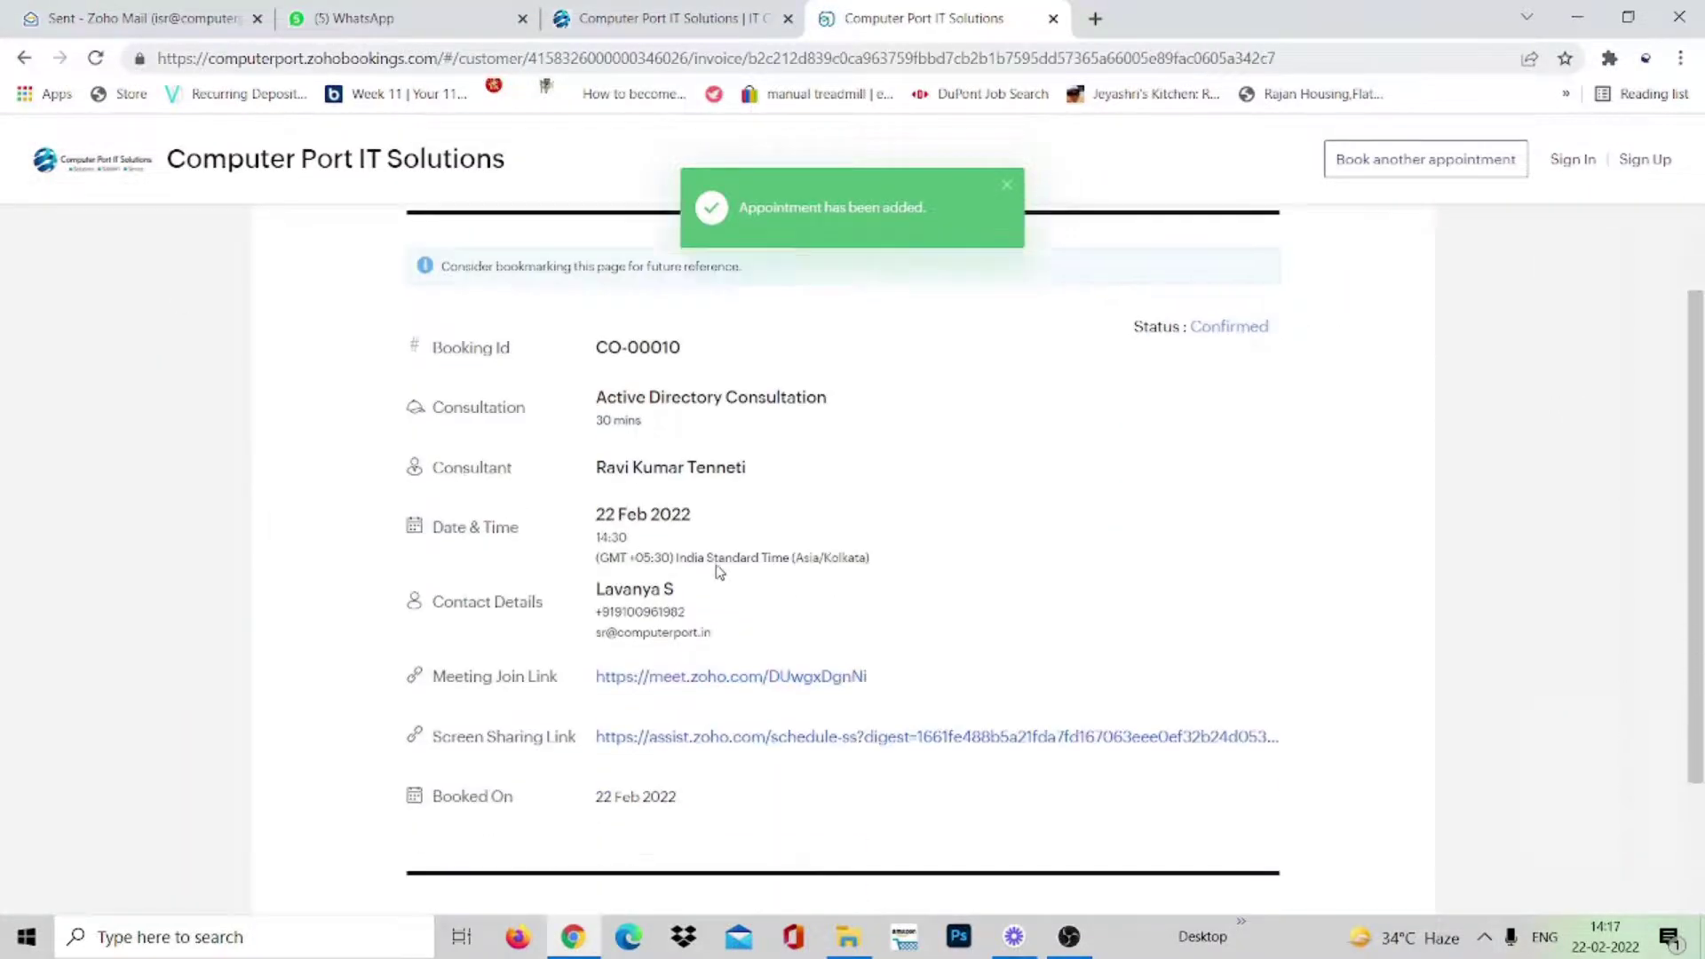
{"action": "scroll", "coordinate": [720, 571], "scroll_direction": "down", "scroll_amount": 3}
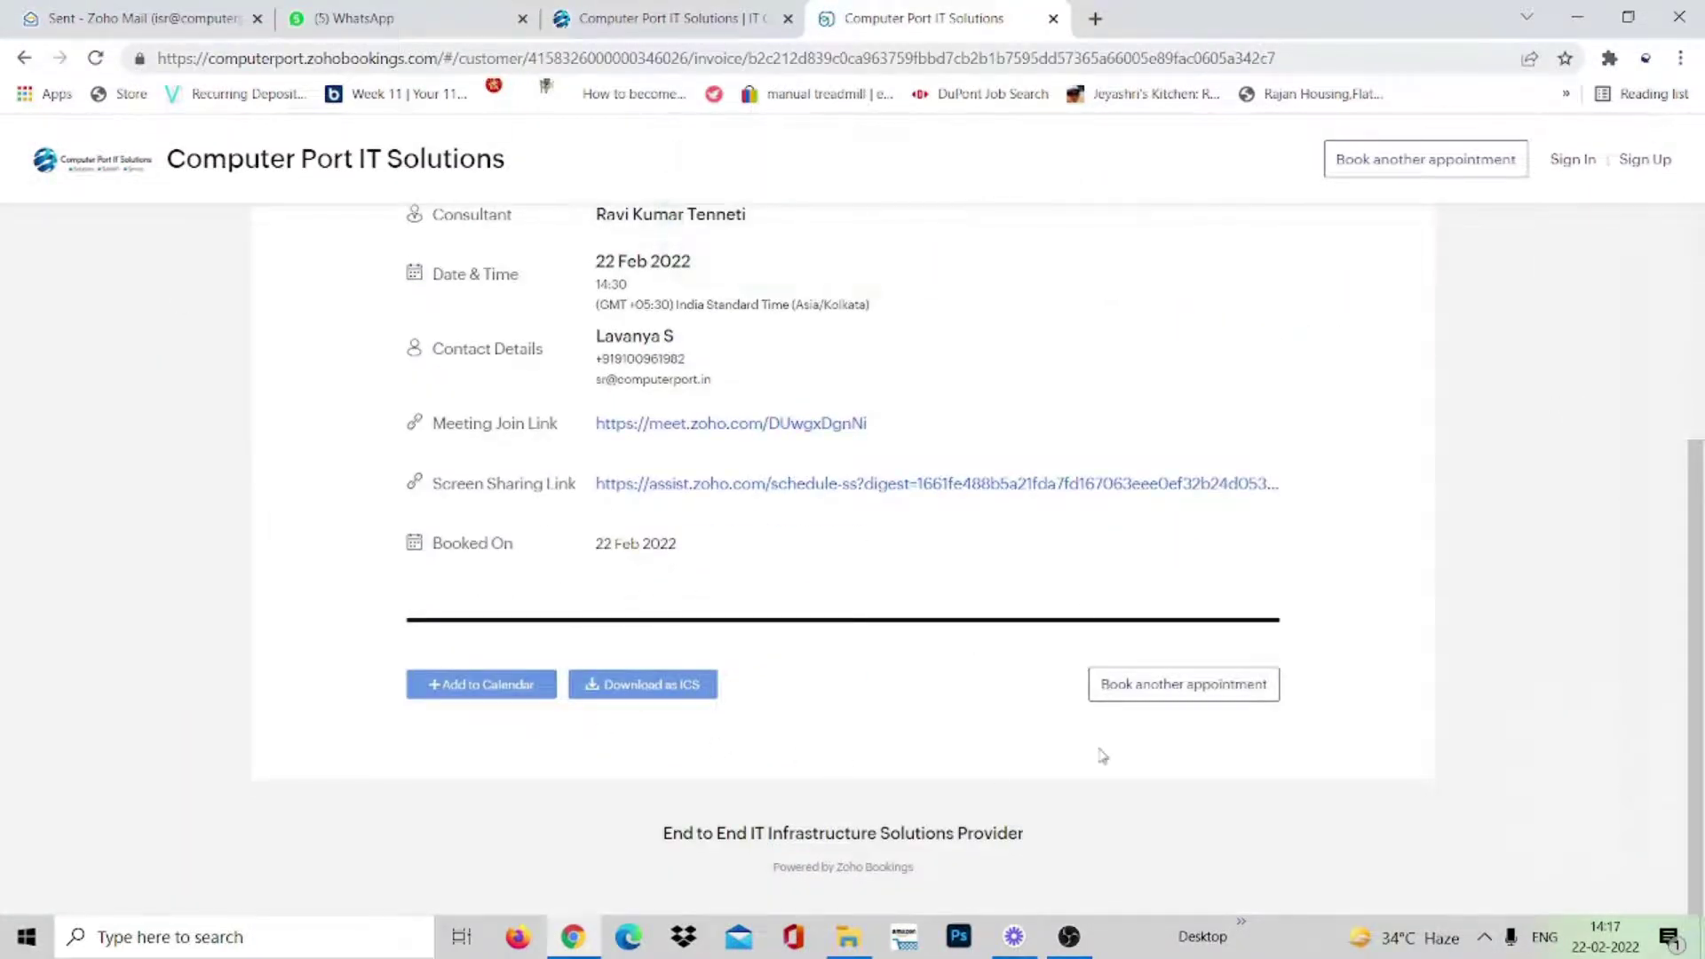
{"action": "scroll", "coordinate": [750, 766], "scroll_direction": "up", "scroll_amount": 5}
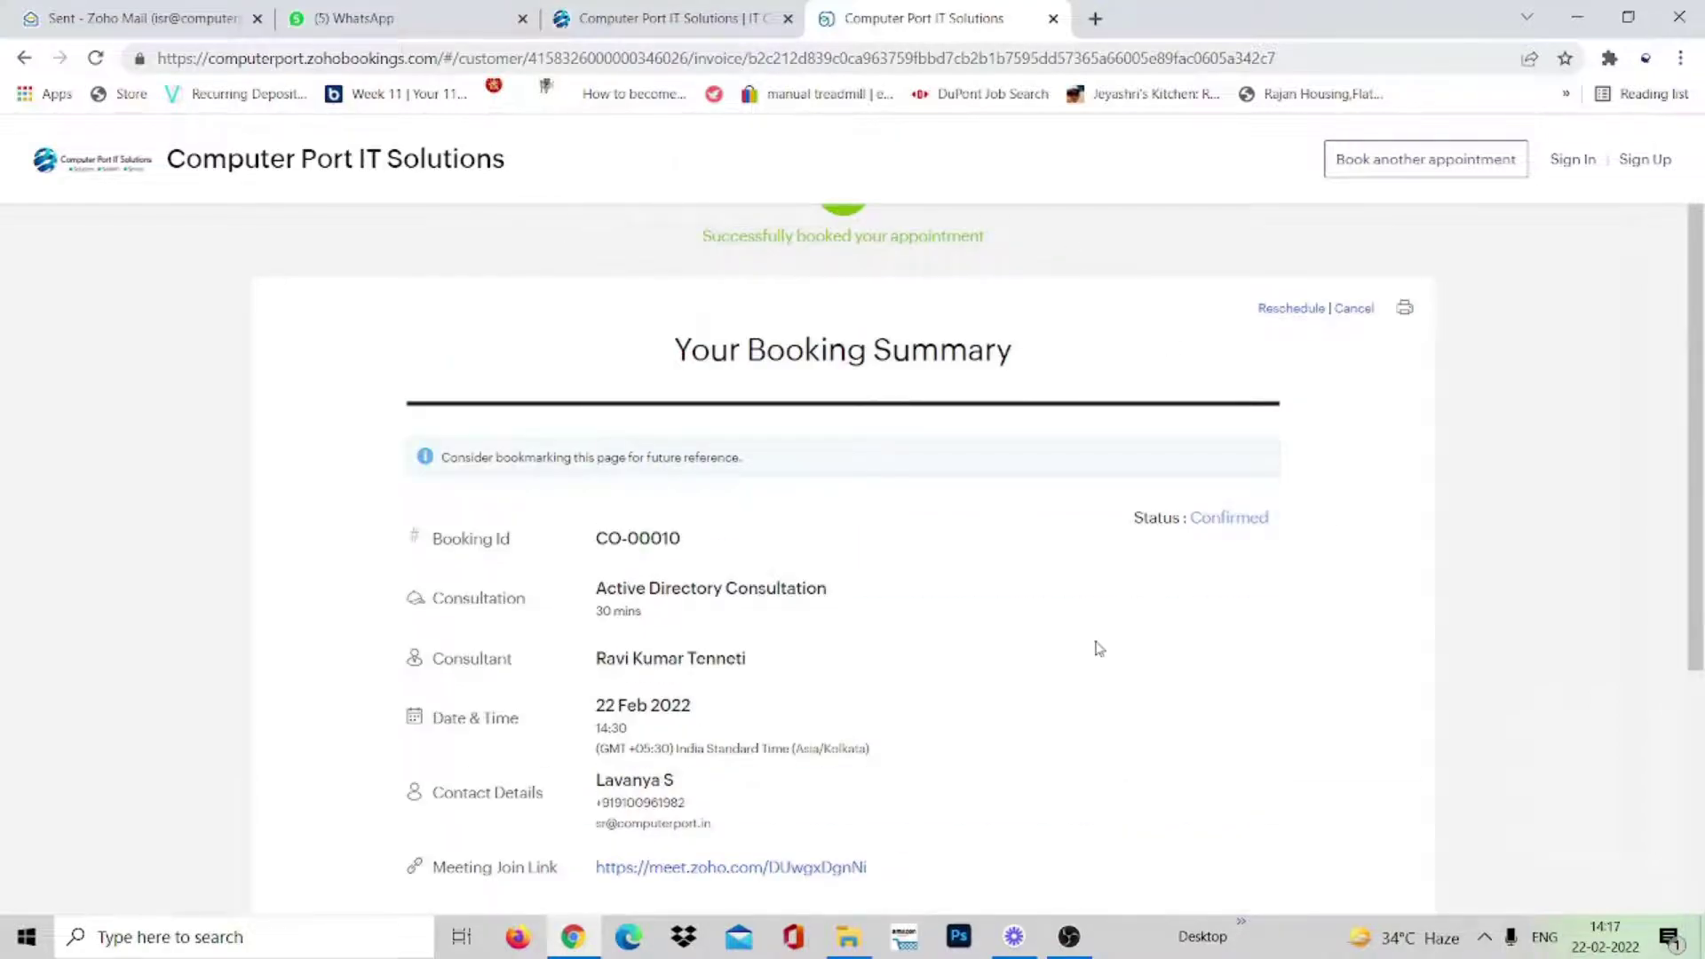
{"action": "scroll", "coordinate": [1100, 648], "scroll_direction": "down", "scroll_amount": 3}
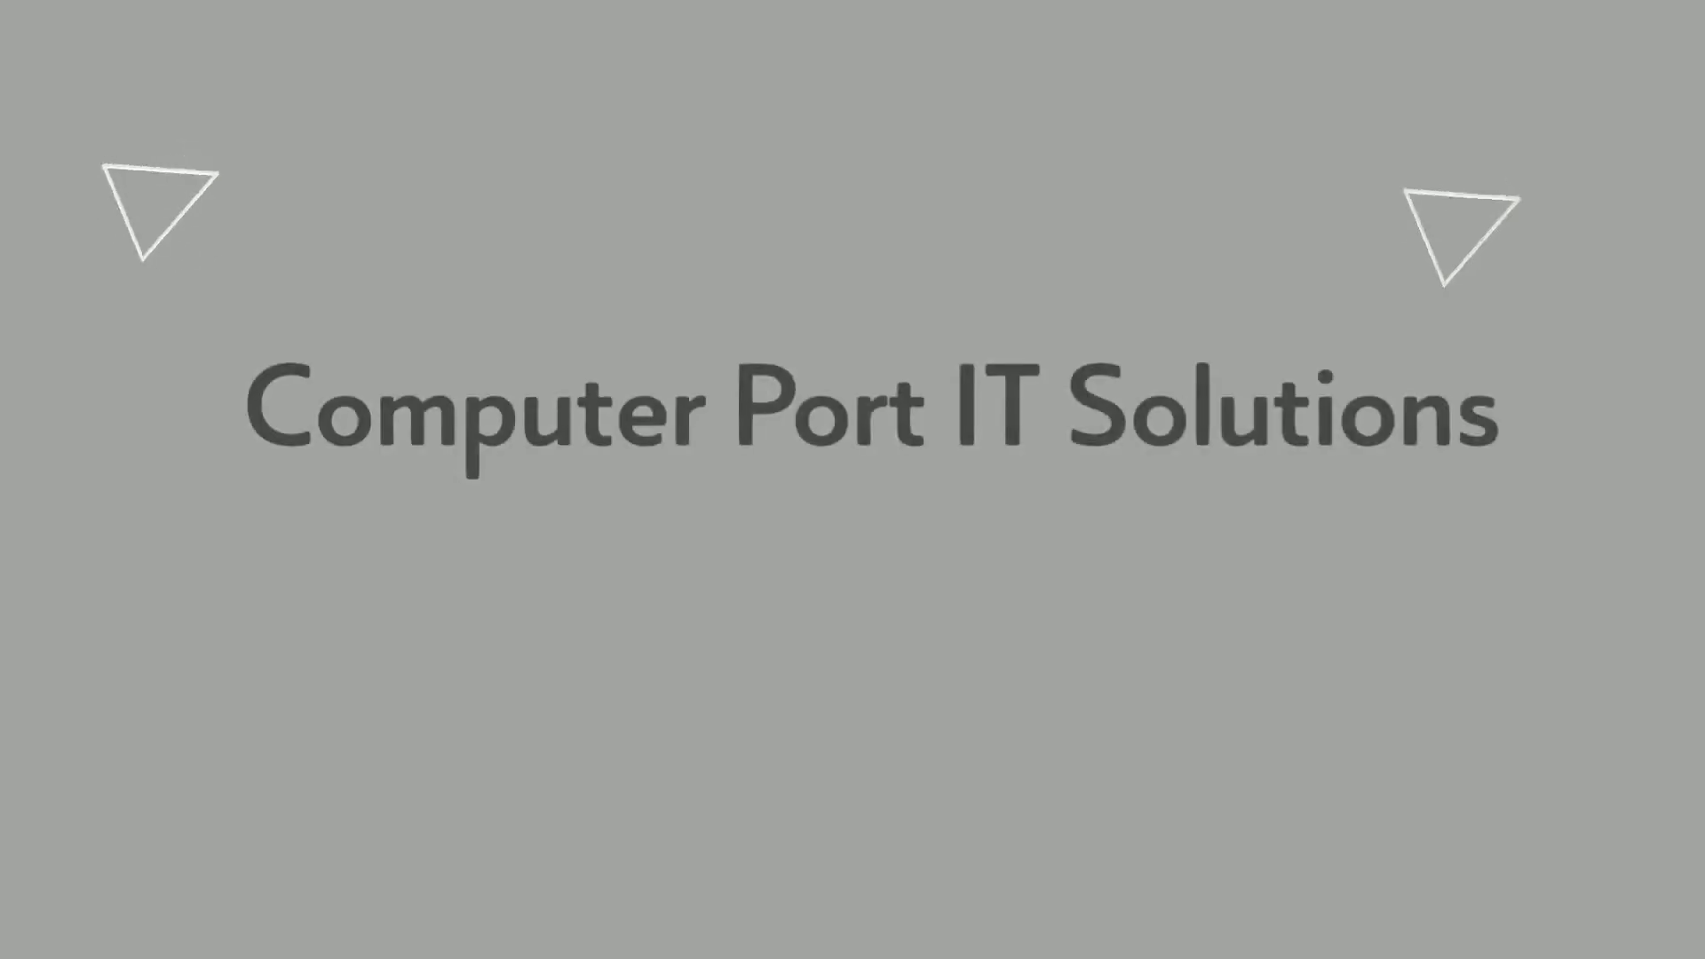